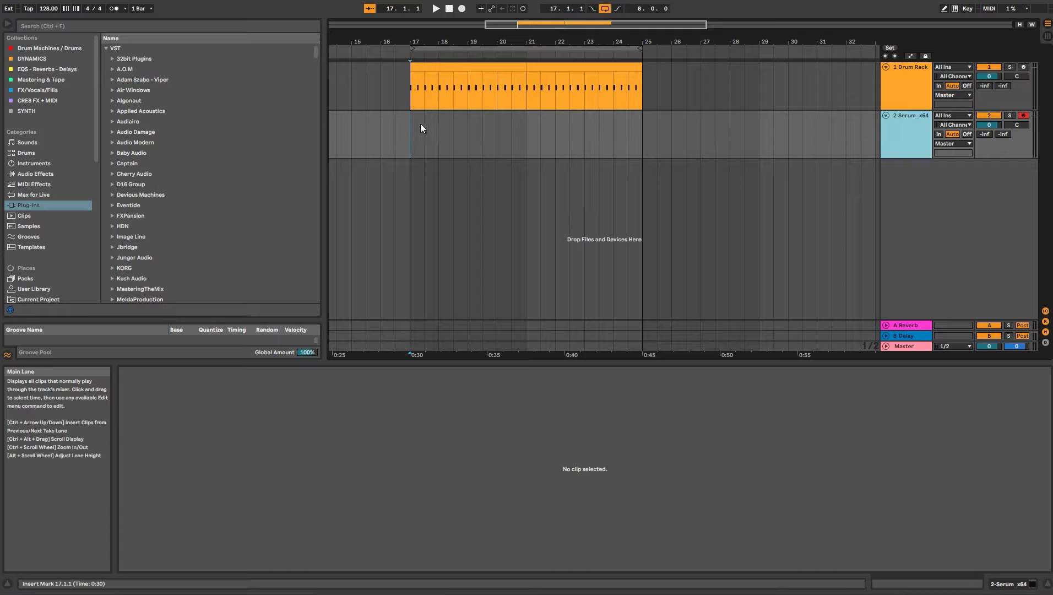
# Select bars 17 to 25 on the Serum_x64 track, aligned with the drum clip above
pyautogui.moveTo(420, 126); pyautogui.dragTo(648, 131)
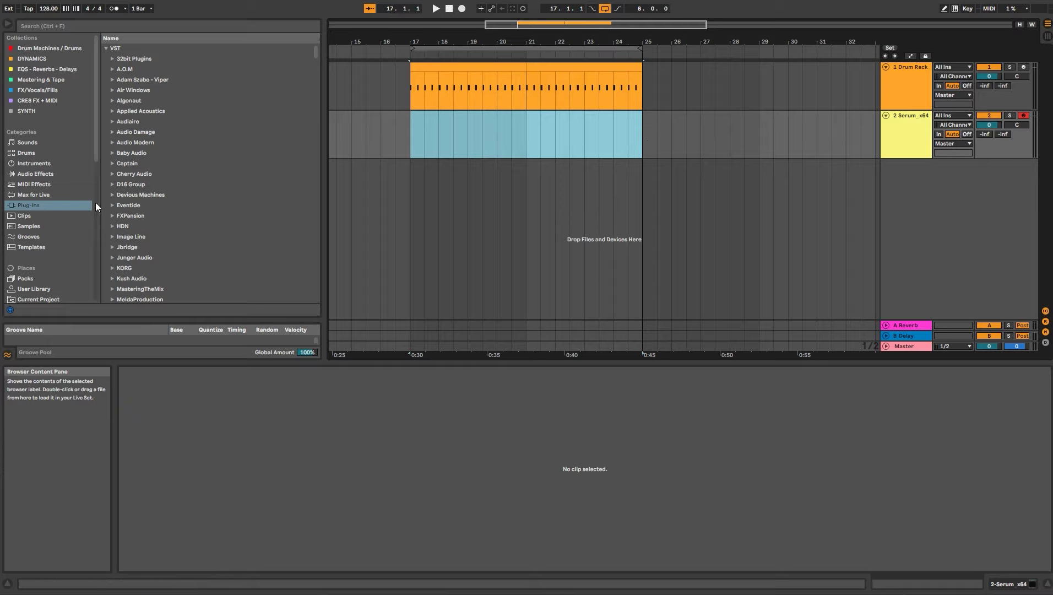
# Search the browser for 'serum' and bring up the Serum track's devices
pyautogui.click(156, 28)
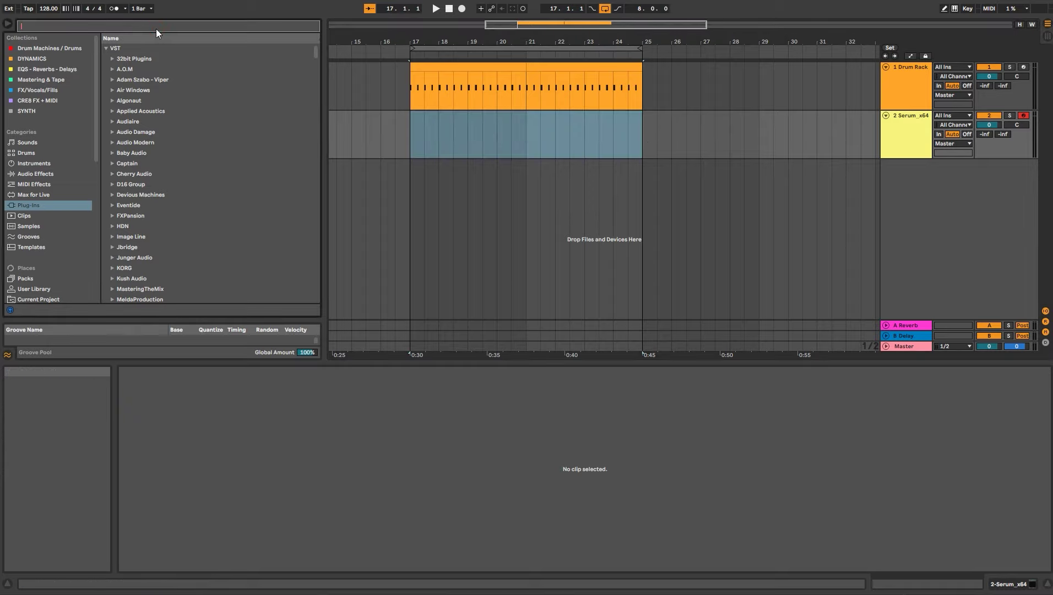
pyautogui.write('serum')
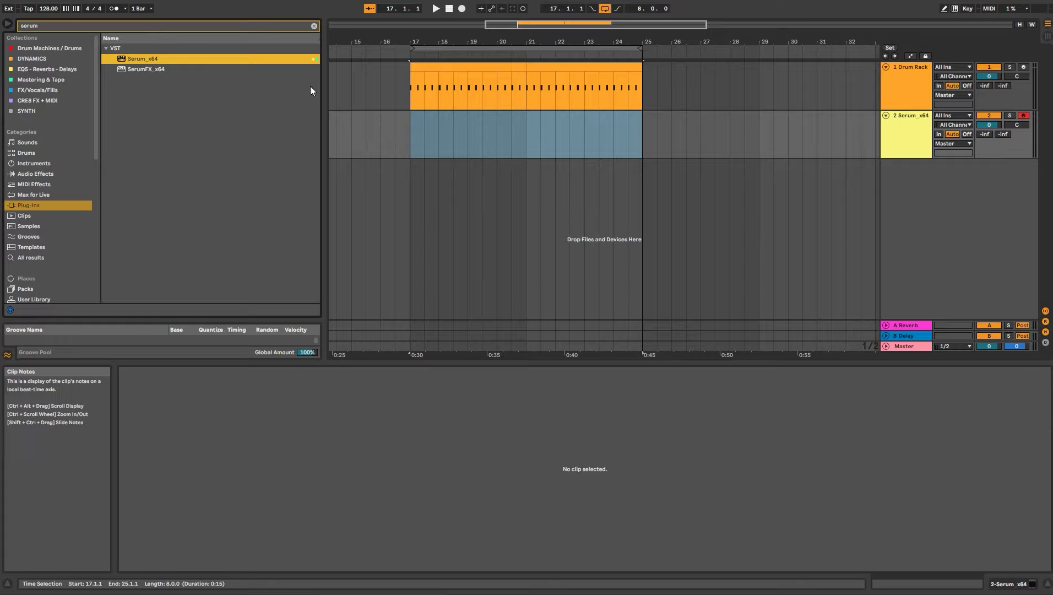
pyautogui.click(887, 146)
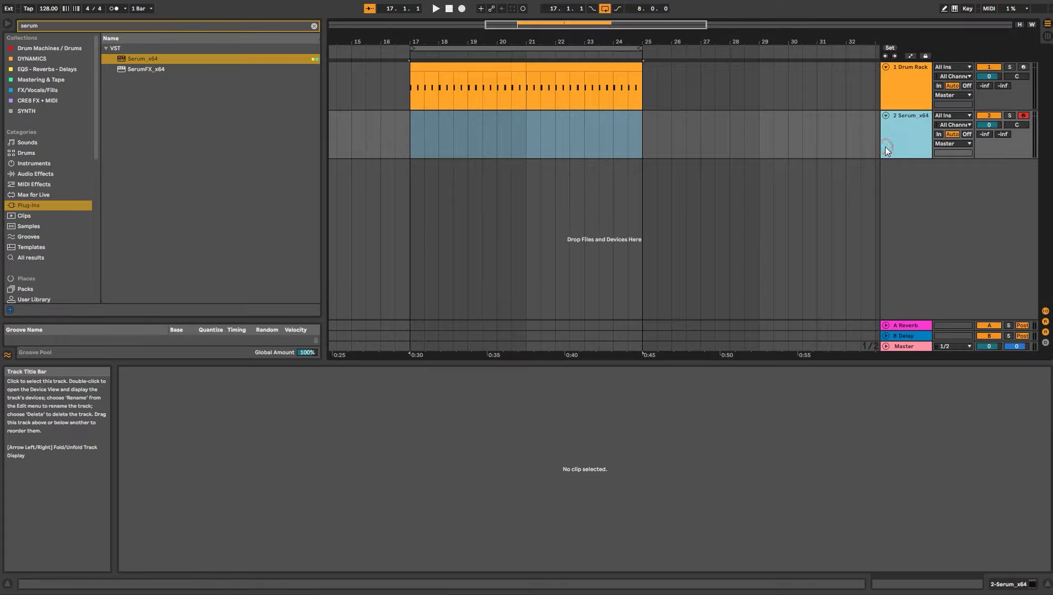
pyautogui.doubleClick(892, 146)
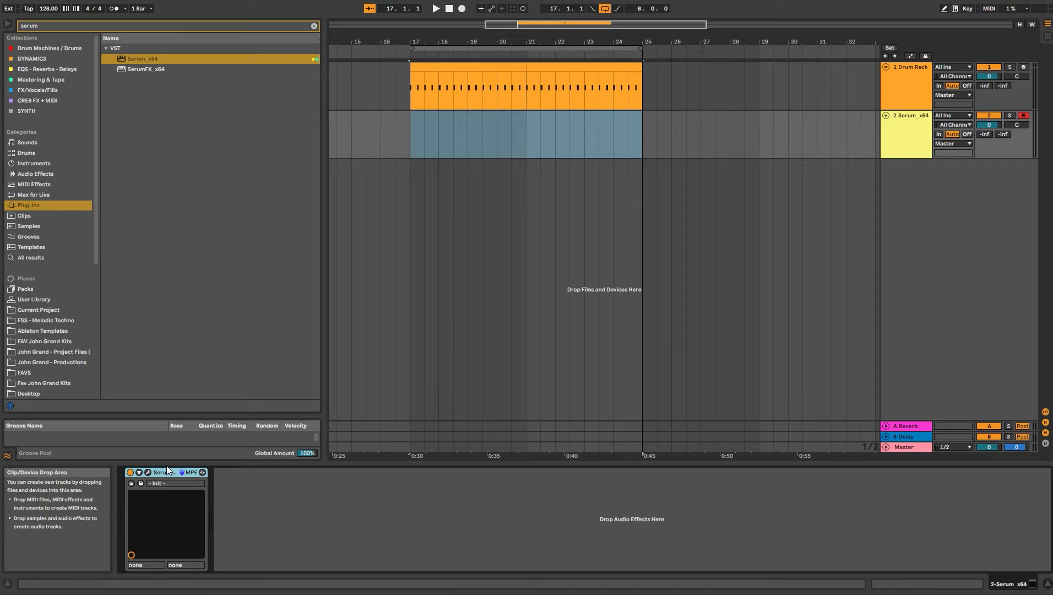
# Check the Serum plug-in window, close it, and select bars 17 to 25 on the track
pyautogui.click(140, 483)
pyautogui.moveTo(531, 60); pyautogui.dragTo(539, 2)
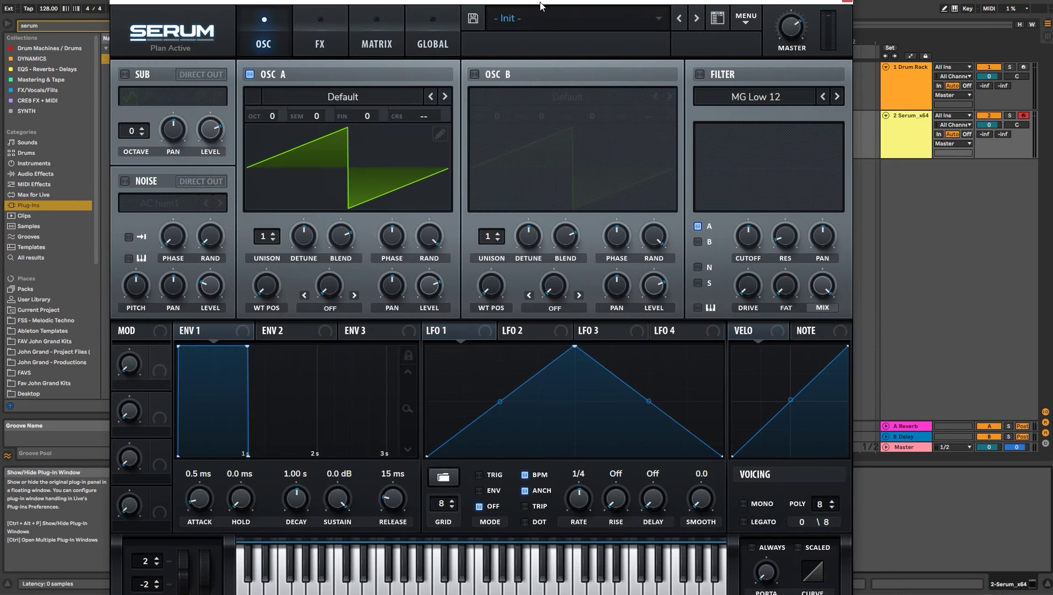
pyautogui.click(847, 1)
pyautogui.click(410, 128)
pyautogui.moveTo(410, 128); pyautogui.dragTo(642, 127)
# Insert an empty MIDI clip over the selection and draw three C3 notes in bar 1
pyautogui.hotkey('ctrl', 'shift', 'm')
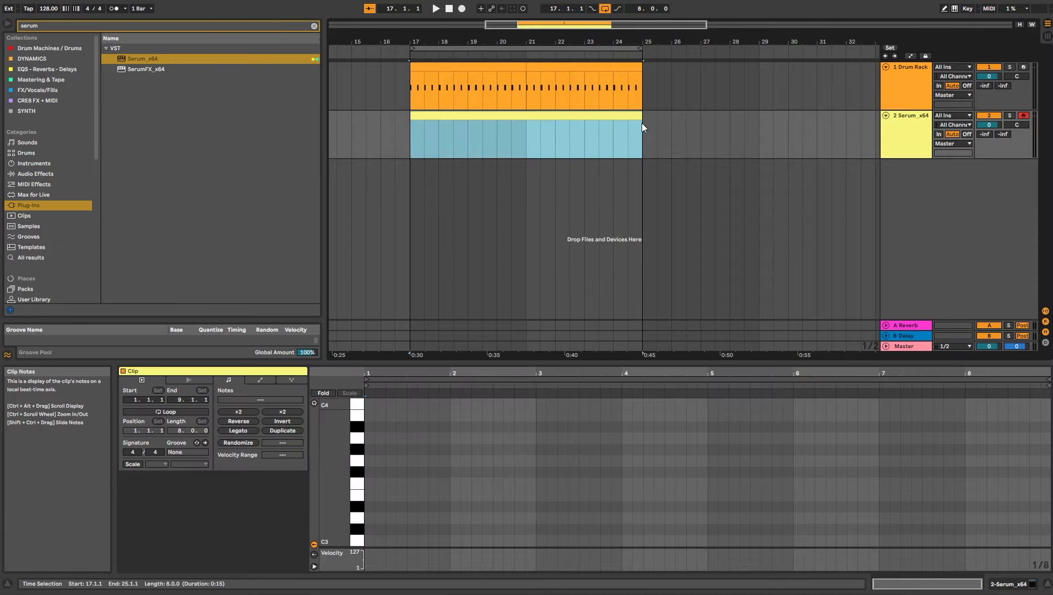
pyautogui.doubleClick(371, 542)
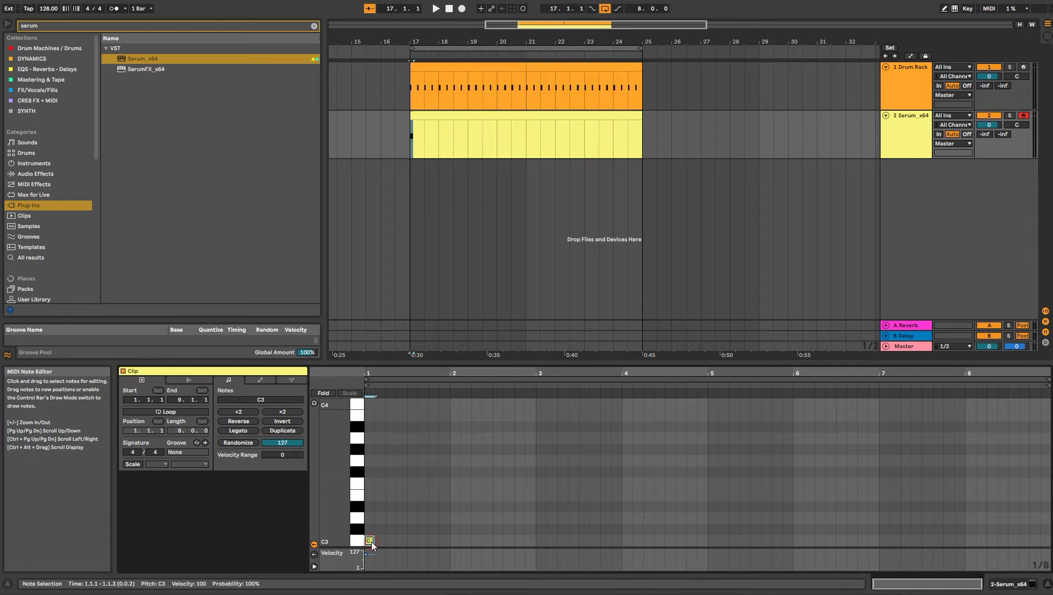
pyautogui.doubleClick(400, 541)
pyautogui.doubleClick(421, 541)
pyautogui.press('space')
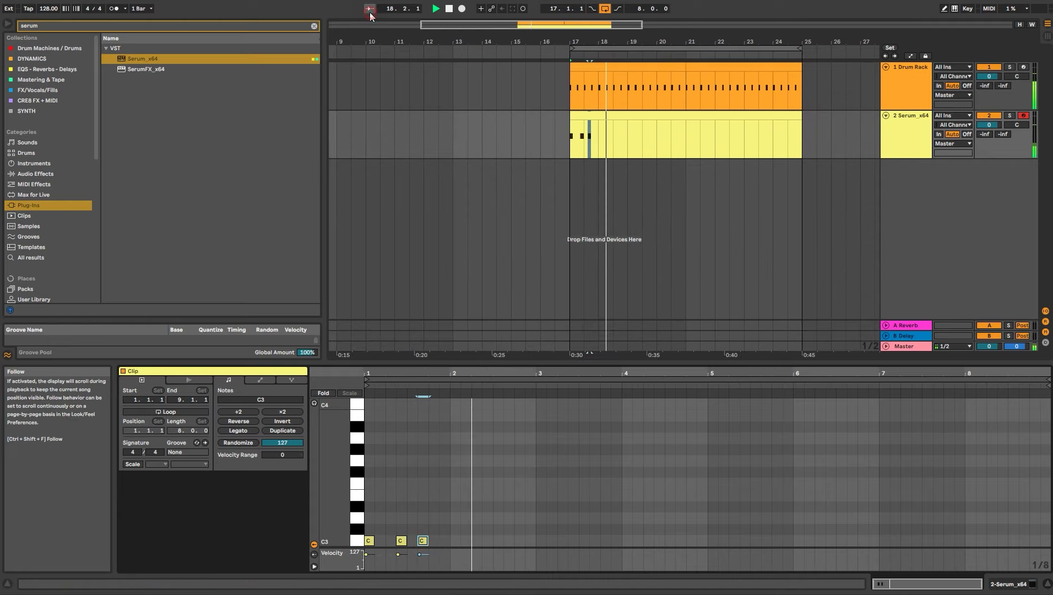
pyautogui.press('space')
# Move the second and third C3 notes to 1.1.4 and 1.2.3
pyautogui.click(367, 380)
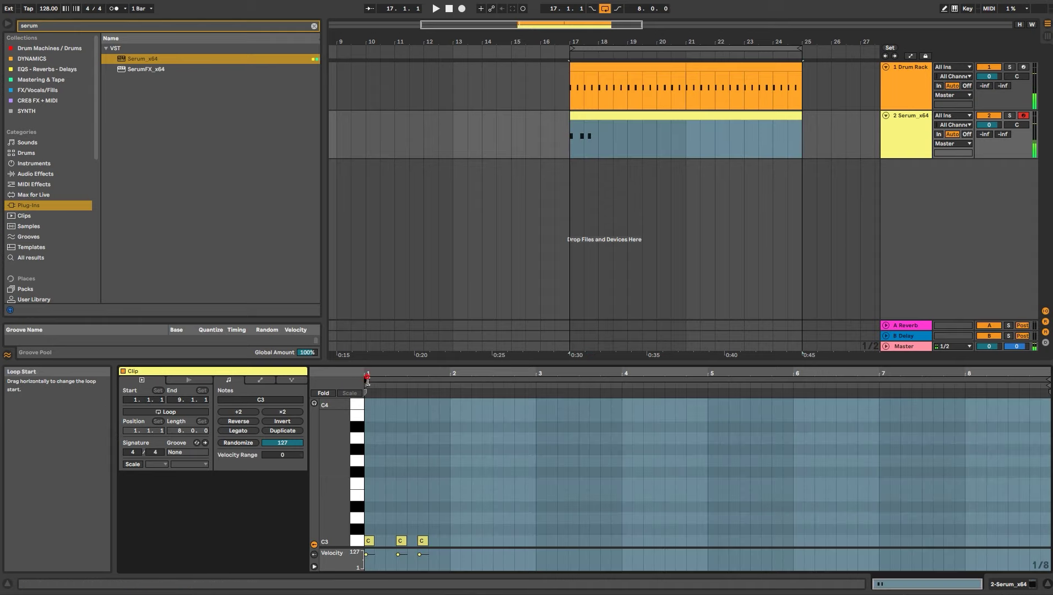
pyautogui.moveTo(368, 374); pyautogui.dragTo(368, 388)
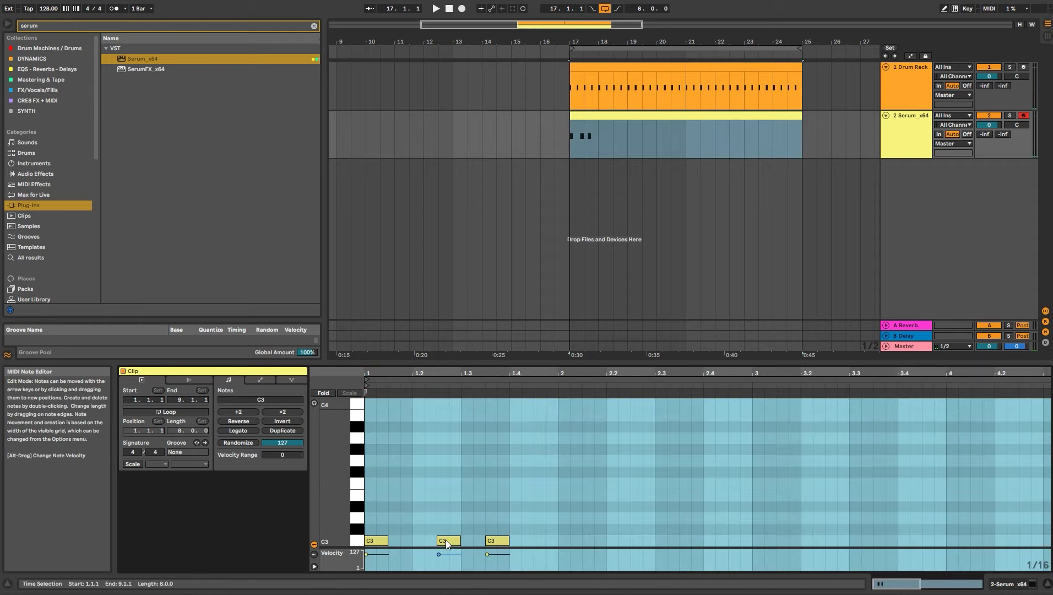
pyautogui.moveTo(446, 543); pyautogui.dragTo(409, 543)
pyautogui.moveTo(490, 541); pyautogui.dragTo(443, 542)
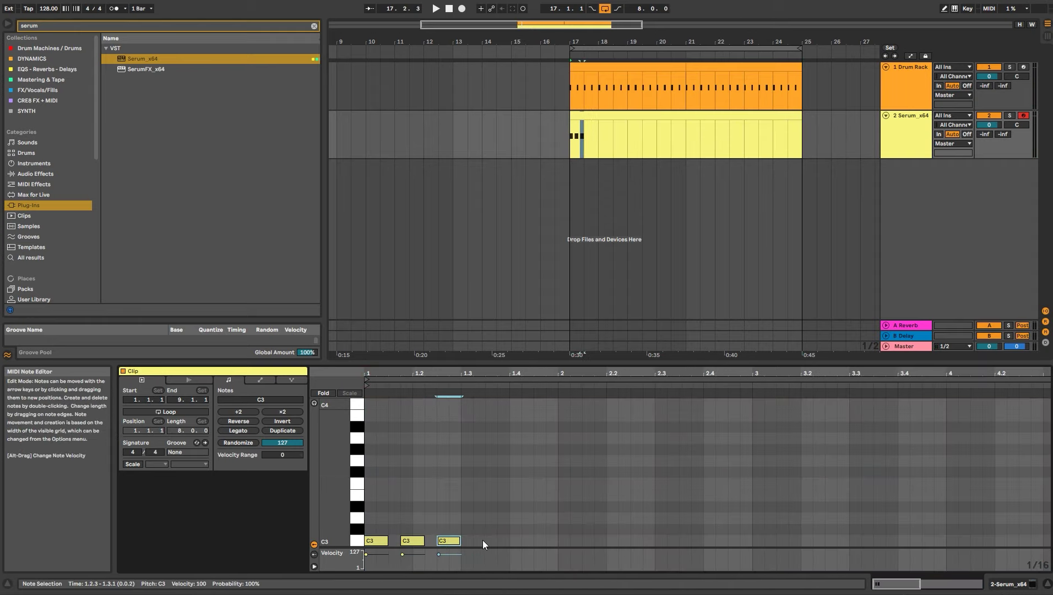
# Duplicate the notes, delete the copy at 1.3, and repeat the bar-1 pattern through bar 8
pyautogui.hotkey('ctrl', 'a')
pyautogui.hotkey('ctrl', 'd')
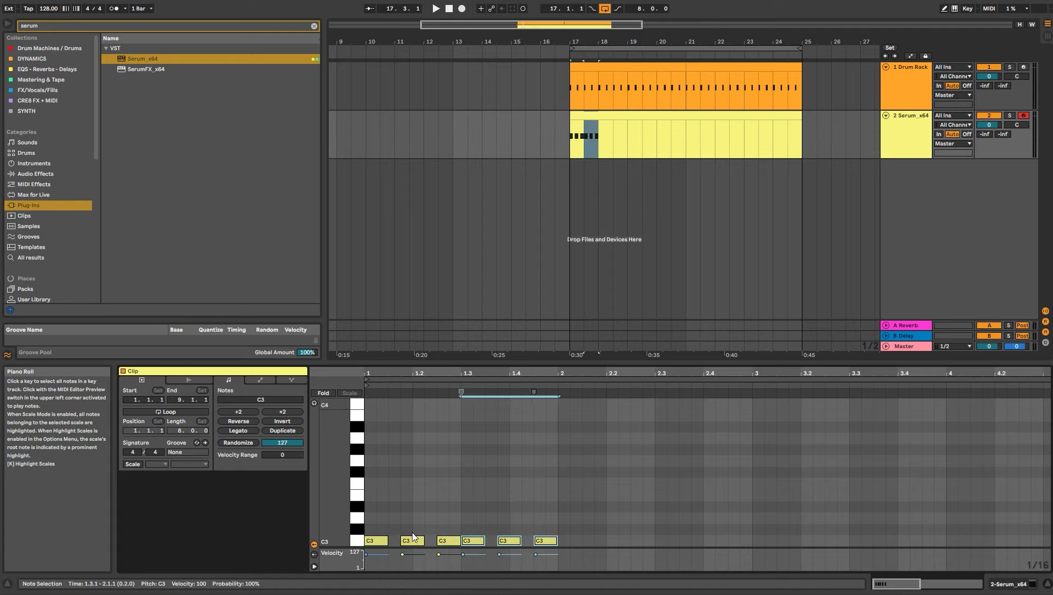
pyautogui.click(483, 521)
pyautogui.click(473, 540)
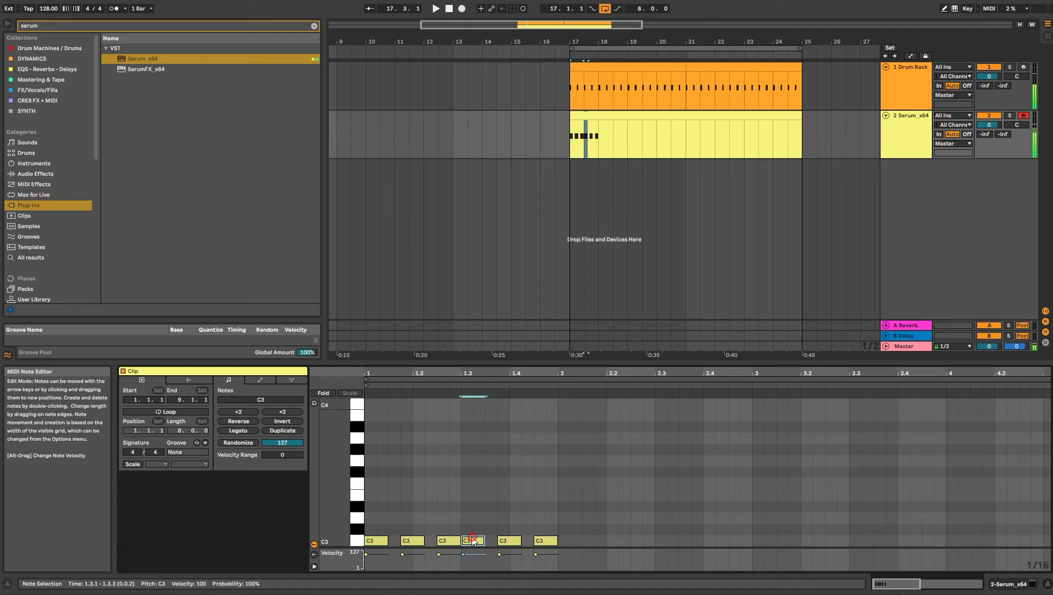
pyautogui.press('Delete')
pyautogui.press('space')
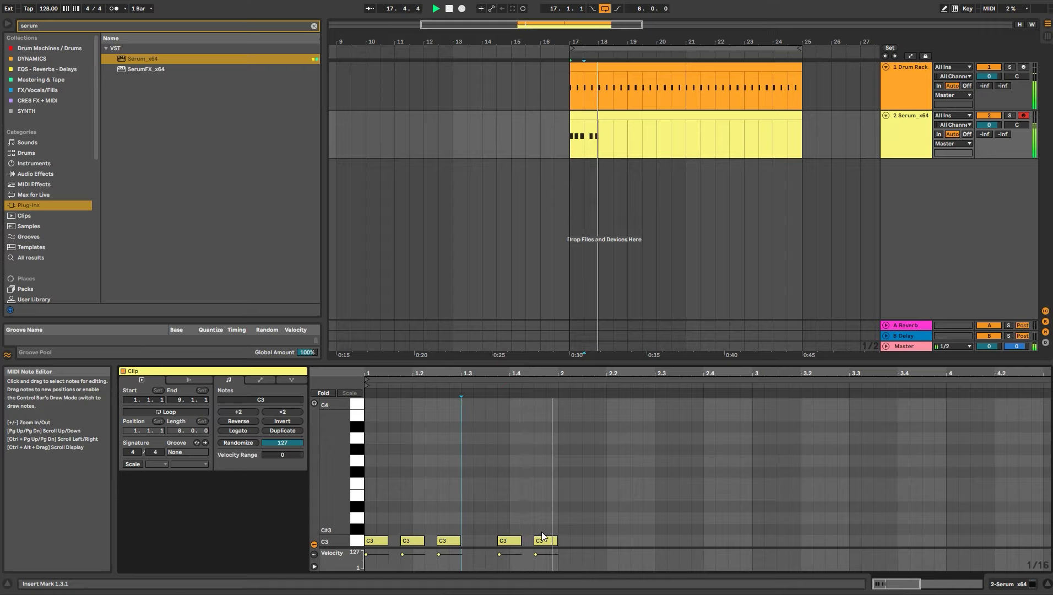
pyautogui.hotkey('ctrl', 'a')
pyautogui.hotkey('ctrl', 'd')
pyautogui.hotkey('ctrl', 'd')
pyautogui.hotkey('ctrl', 'd')
pyautogui.hotkey('ctrl', 'd')
pyautogui.hotkey('ctrl', 'd')
pyautogui.hotkey('ctrl', 'd')
pyautogui.hotkey('ctrl', 'd')
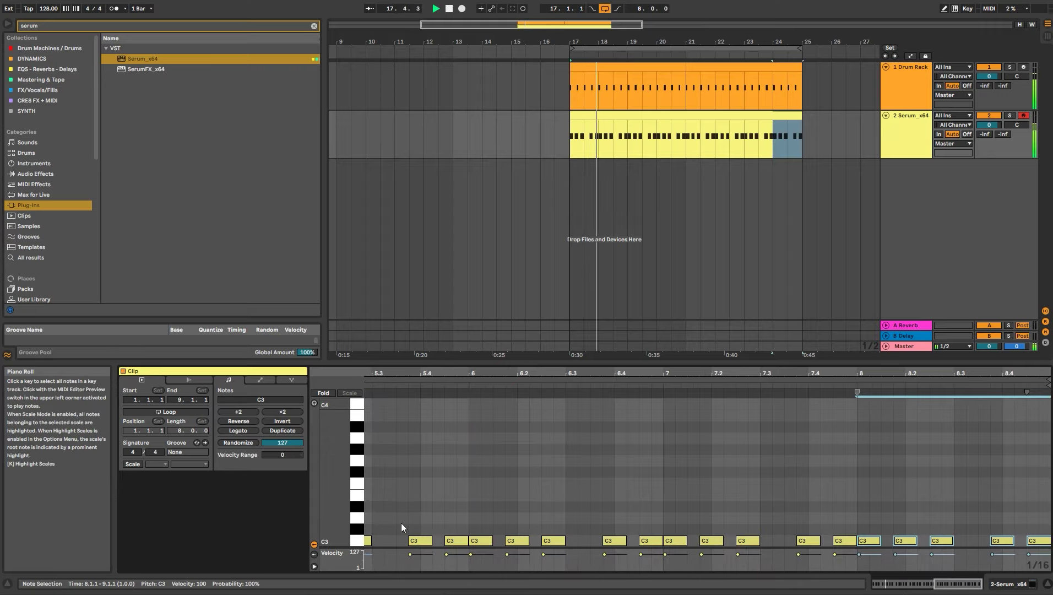
pyautogui.press('w')
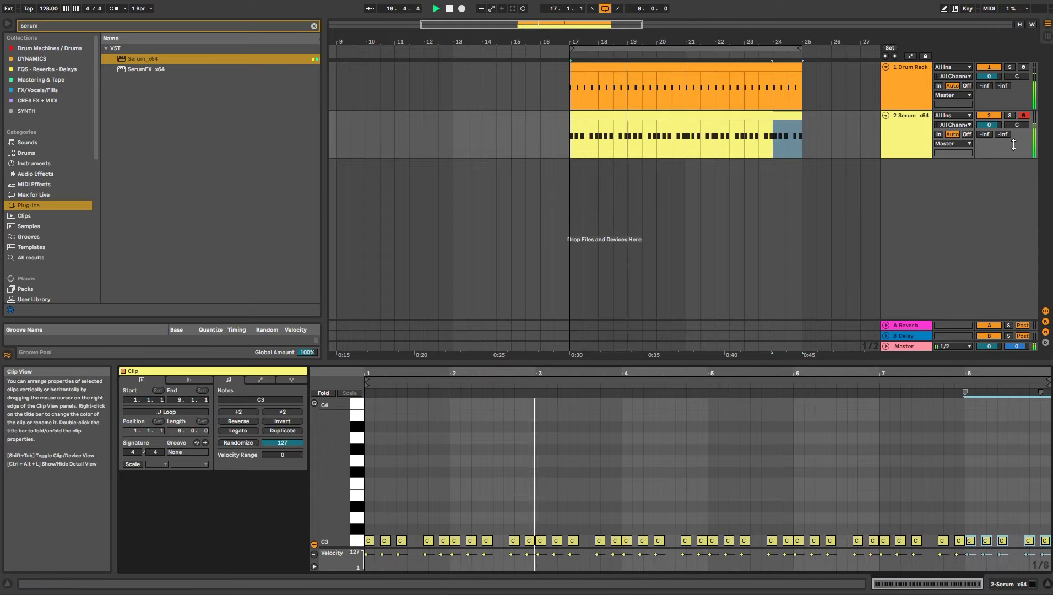
# Rename the Serum track to BASS
pyautogui.click(909, 145)
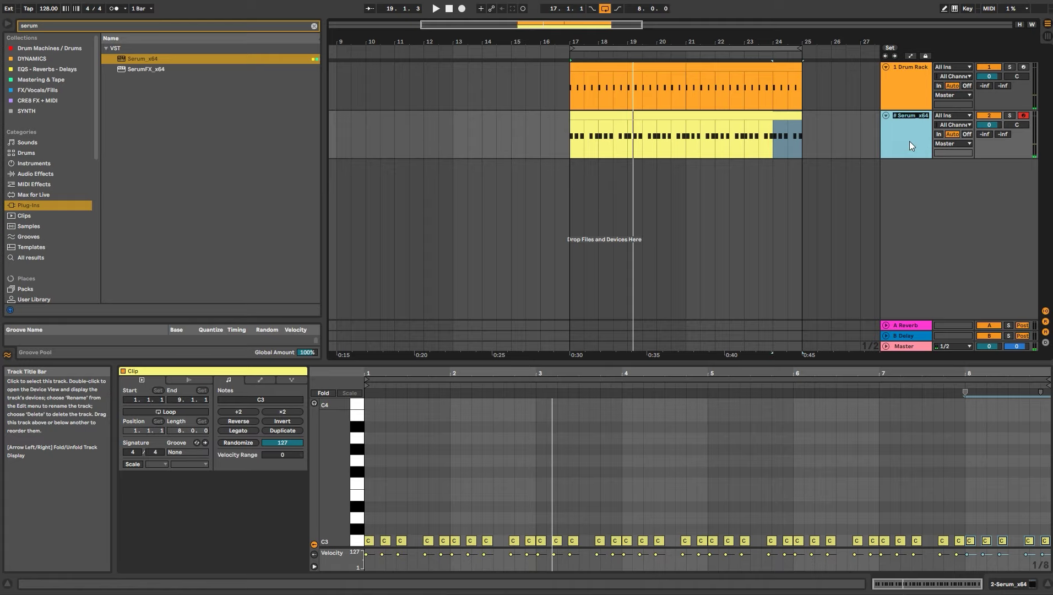
pyautogui.write('BASS')
pyautogui.press('Return')
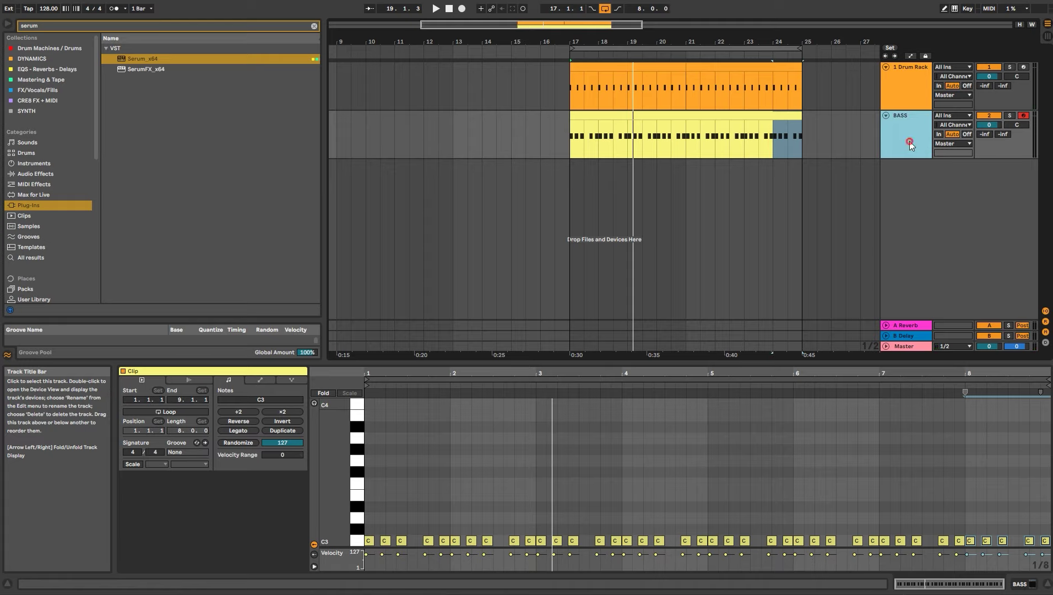
# In BASS's Serum, turn on an MG Low 24 filter and drop Osc A two octaves
pyautogui.doubleClick(910, 142)
pyautogui.click(149, 472)
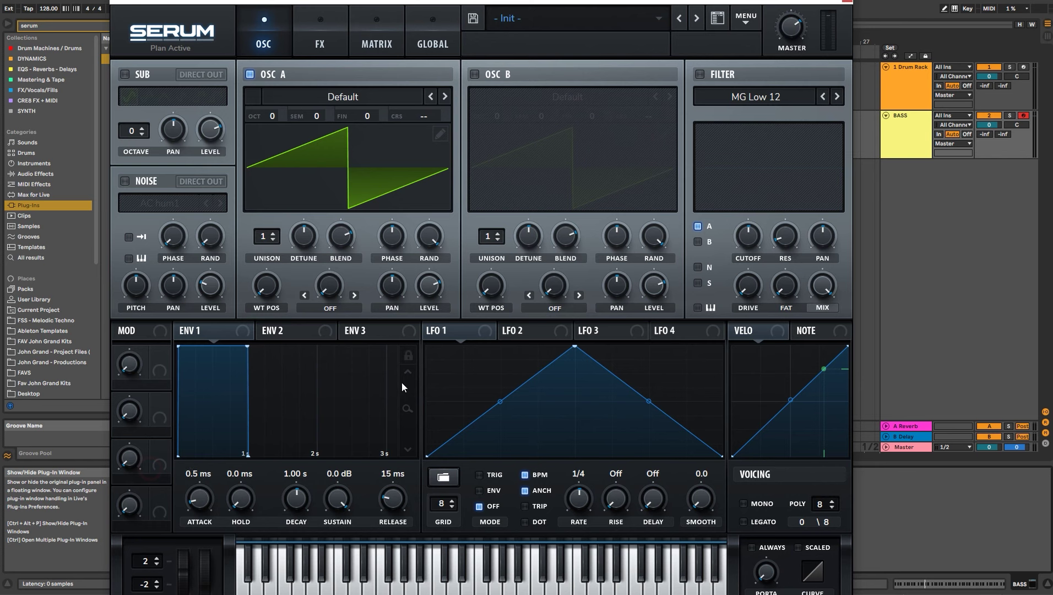
pyautogui.moveTo(507, 7); pyautogui.dragTo(534, 14)
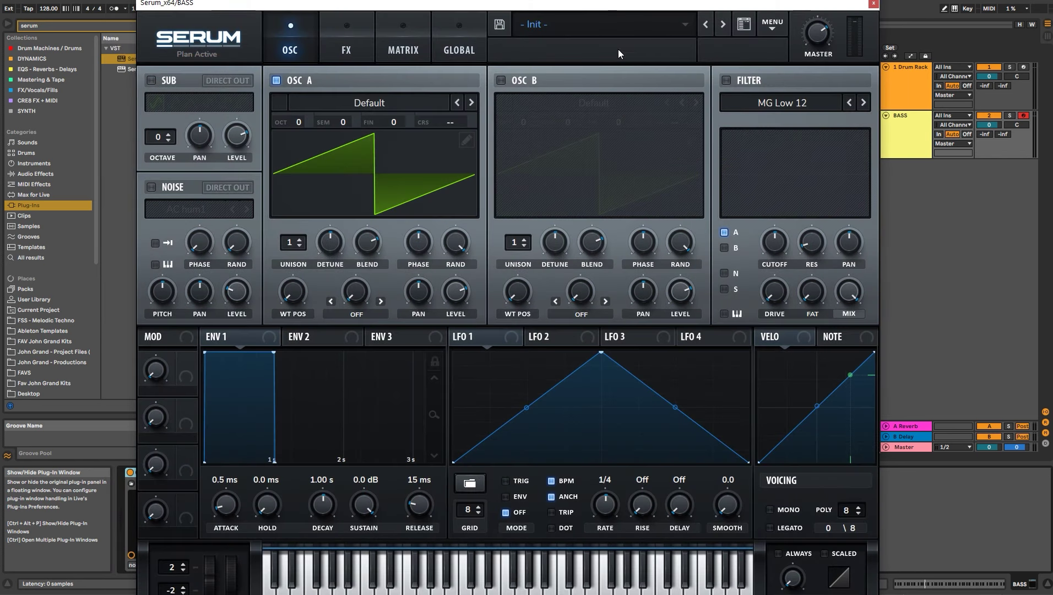
pyautogui.click(727, 81)
pyautogui.click(799, 102)
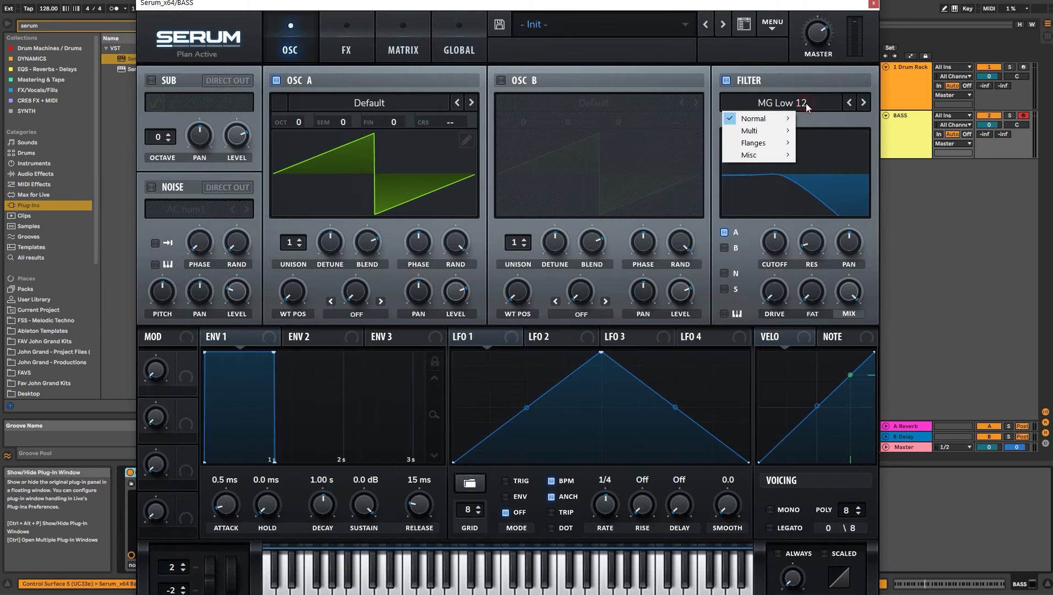
pyautogui.moveTo(788, 119)
pyautogui.click(832, 156)
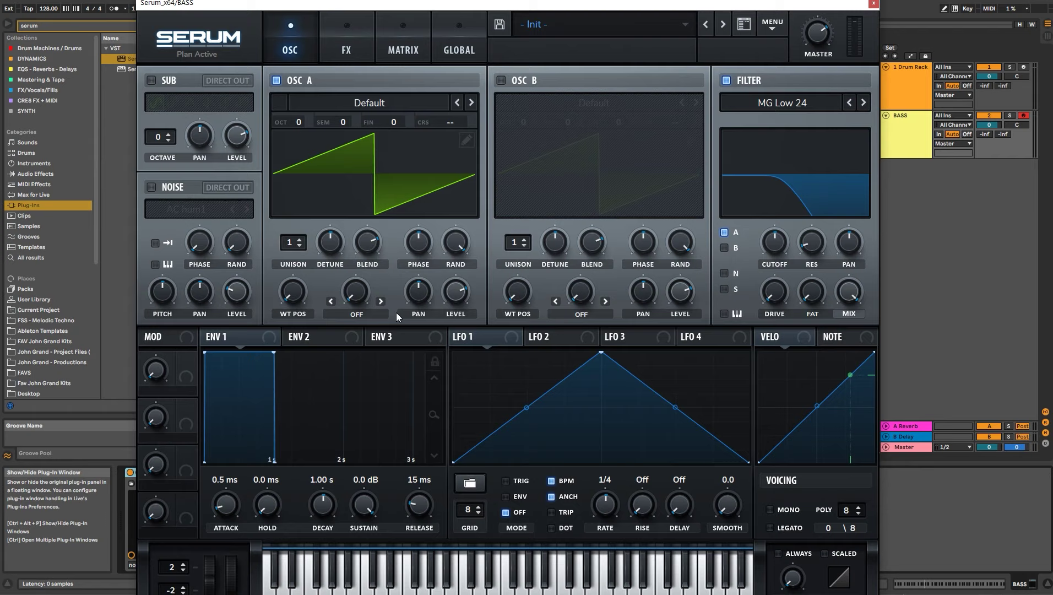
pyautogui.moveTo(300, 121); pyautogui.dragTo(299, 160)
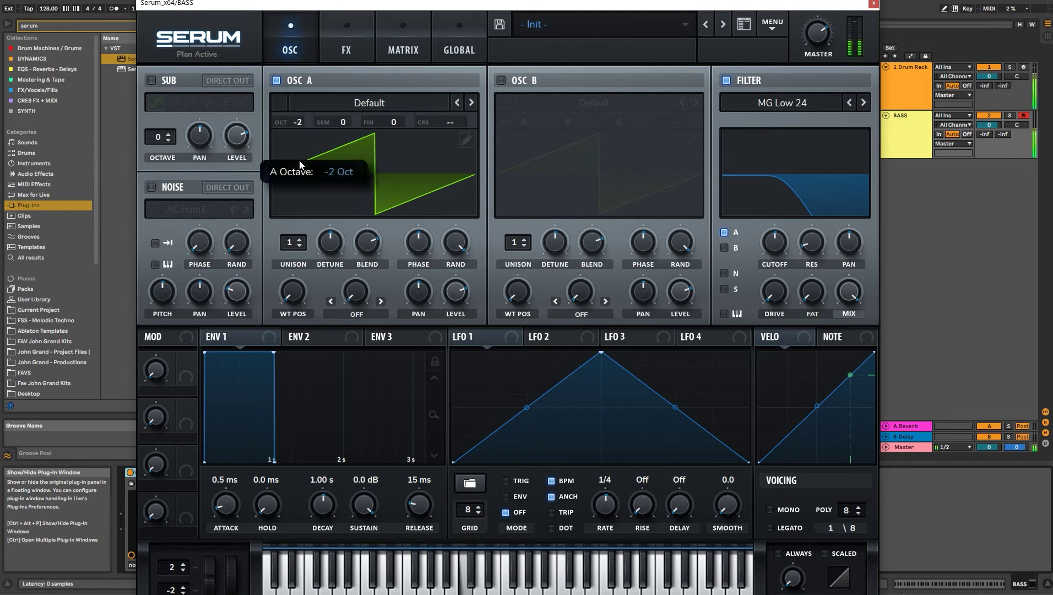
# Route Envelope 2 to the filter cutoff at full amount and lower the cutoff
pyautogui.click(315, 341)
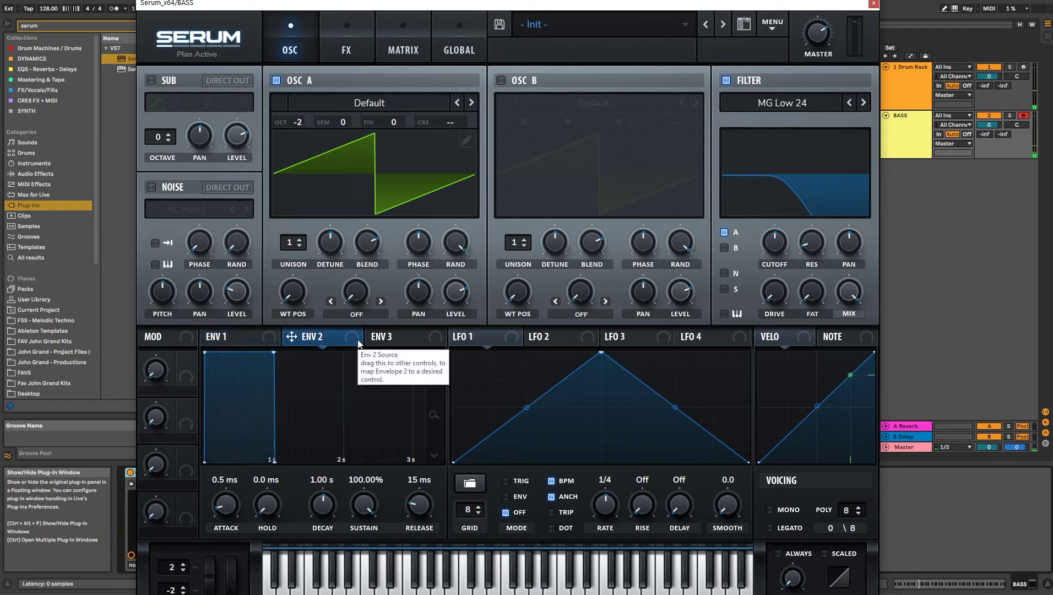
pyautogui.moveTo(358, 344); pyautogui.dragTo(450, 311)
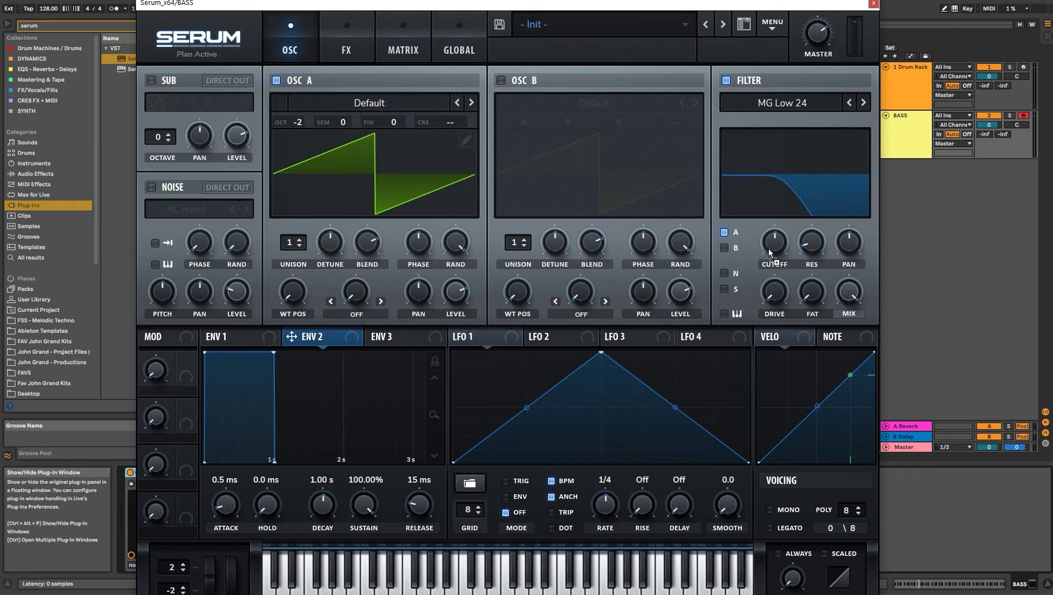
pyautogui.moveTo(769, 251); pyautogui.dragTo(768, 314)
pyautogui.moveTo(764, 212)
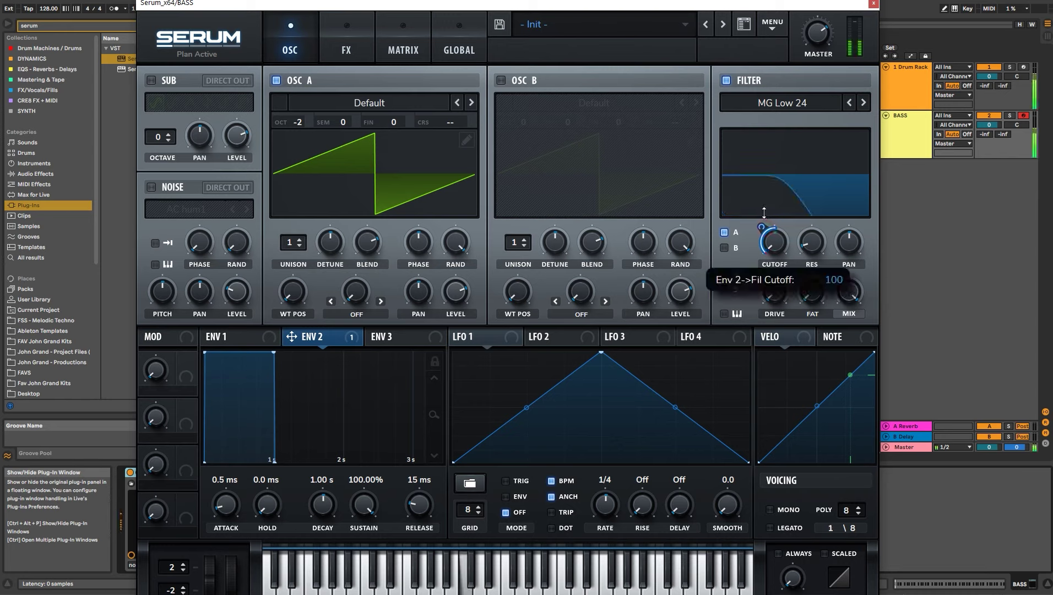
# Set Envelope 2's sustain to about 51% and decay to 1.24 s
pyautogui.moveTo(371, 499); pyautogui.dragTo(365, 556)
pyautogui.moveTo(323, 504); pyautogui.dragTo(360, 499)
pyautogui.moveTo(761, 219)
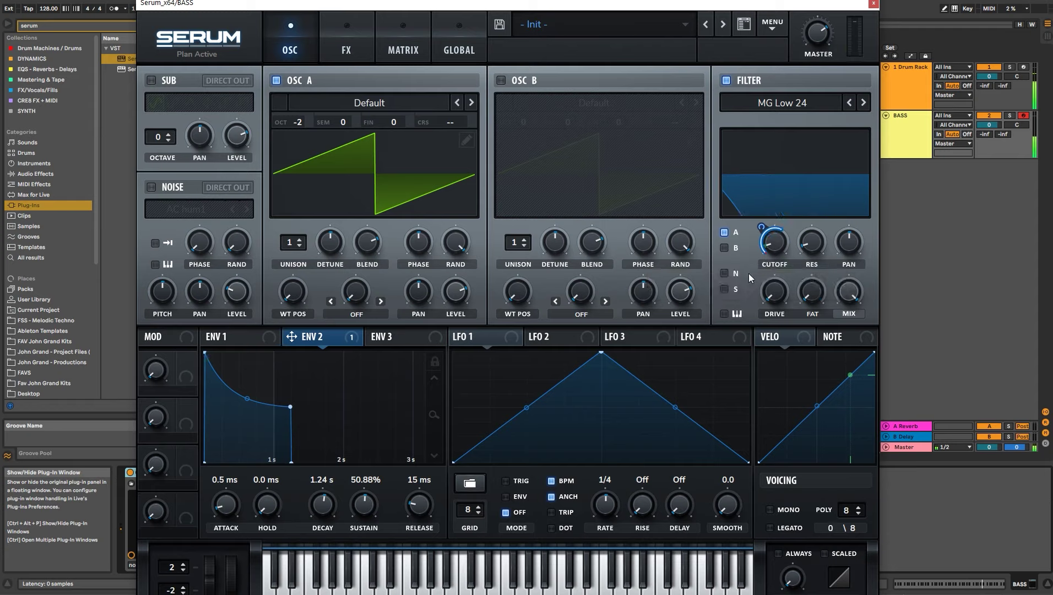
# On BASS 2's Serum, enable the EQ with its low band set to high-pass
pyautogui.click(873, 6)
pyautogui.click(343, 55)
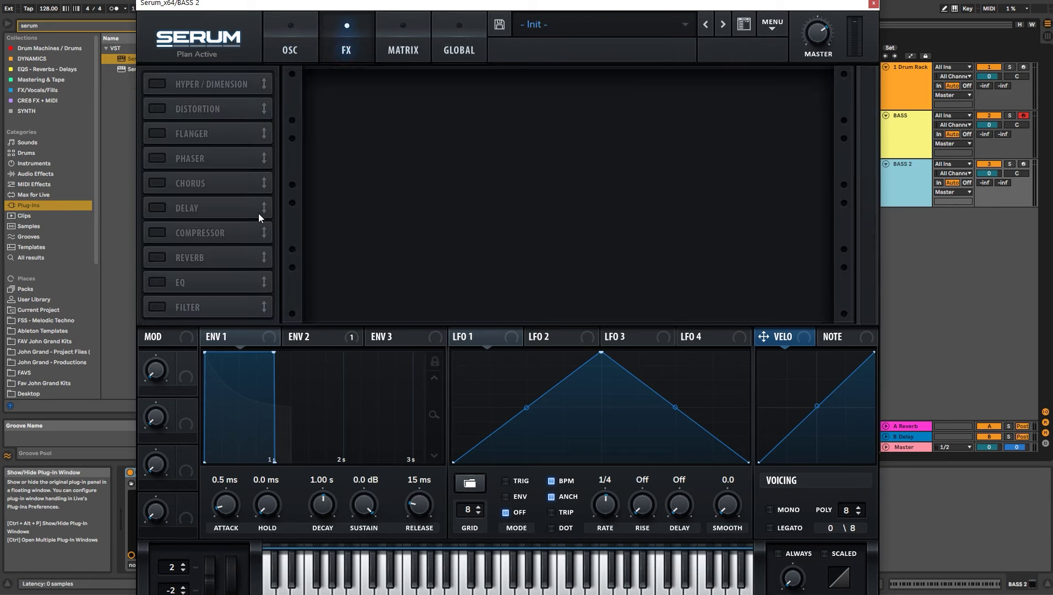
pyautogui.click(157, 283)
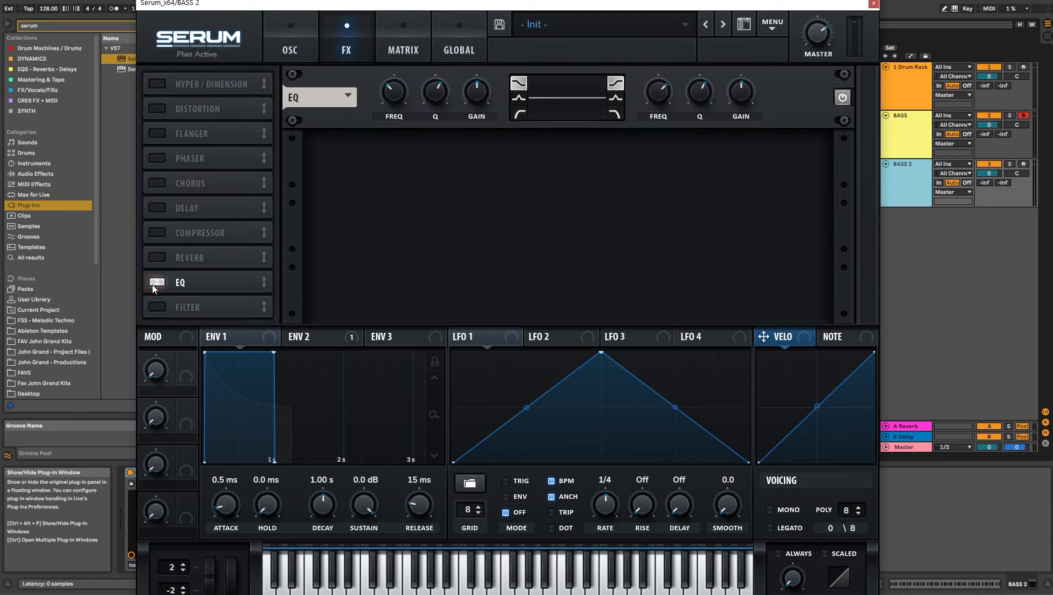
pyautogui.click(518, 115)
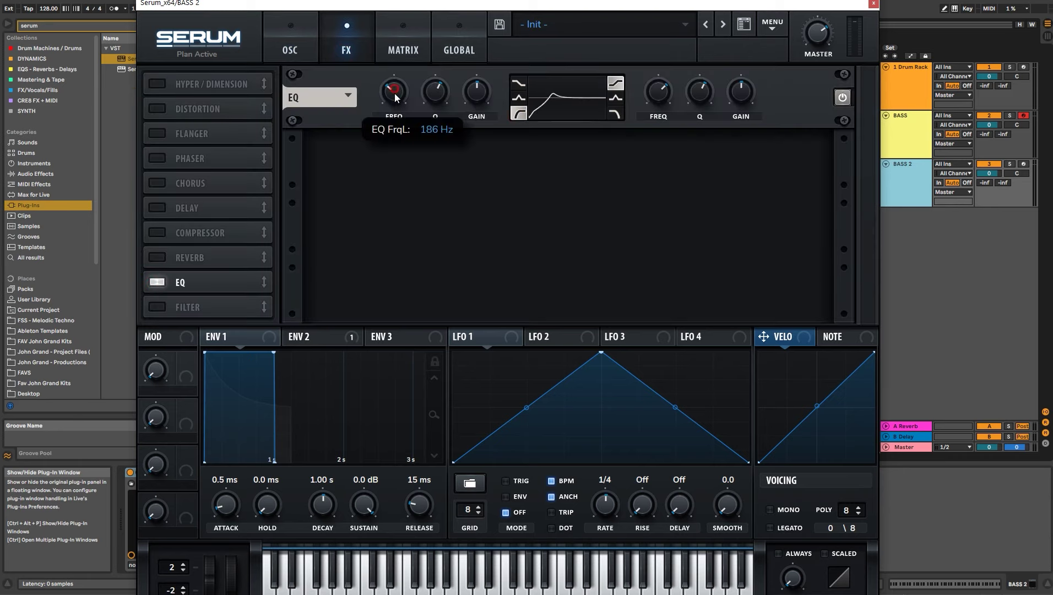
pyautogui.click(290, 44)
pyautogui.click(726, 80)
pyautogui.click(312, 336)
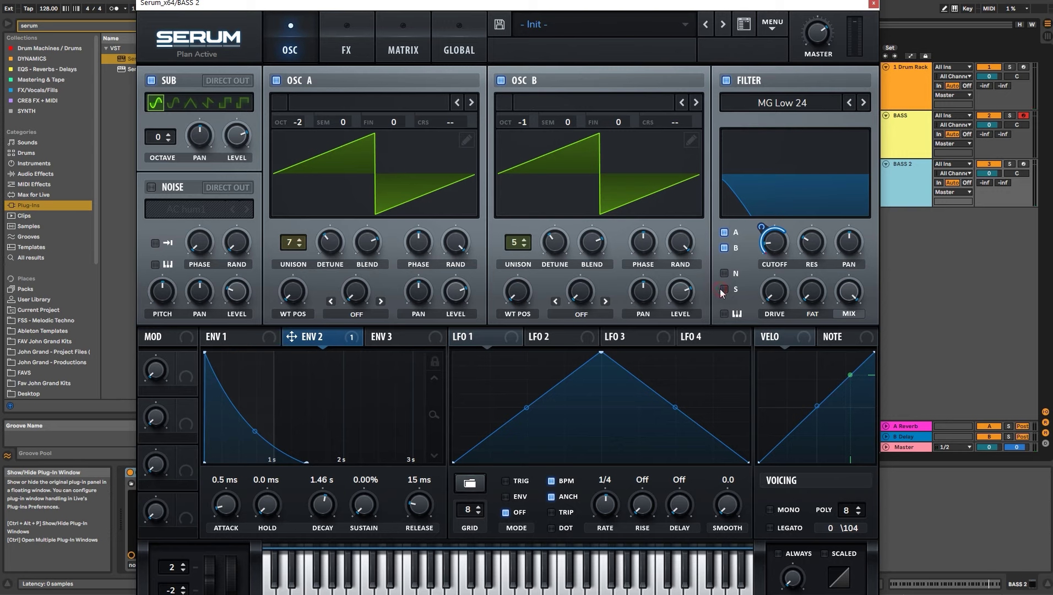
# Give the sub oscillator a saw-shaped waveform and set its level to 65%
pyautogui.click(211, 106)
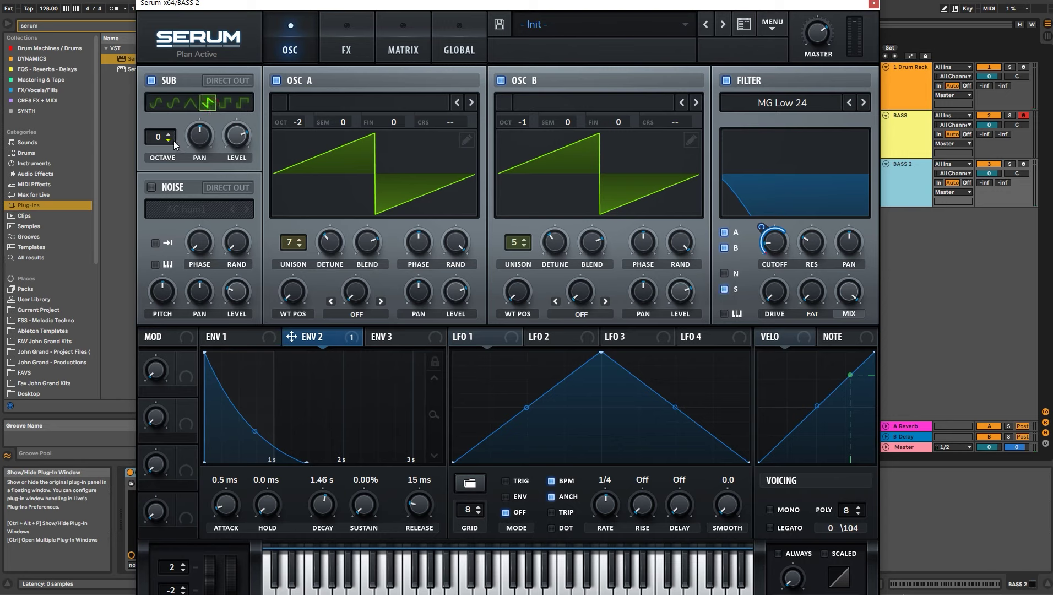
pyautogui.moveTo(238, 147); pyautogui.dragTo(236, 148)
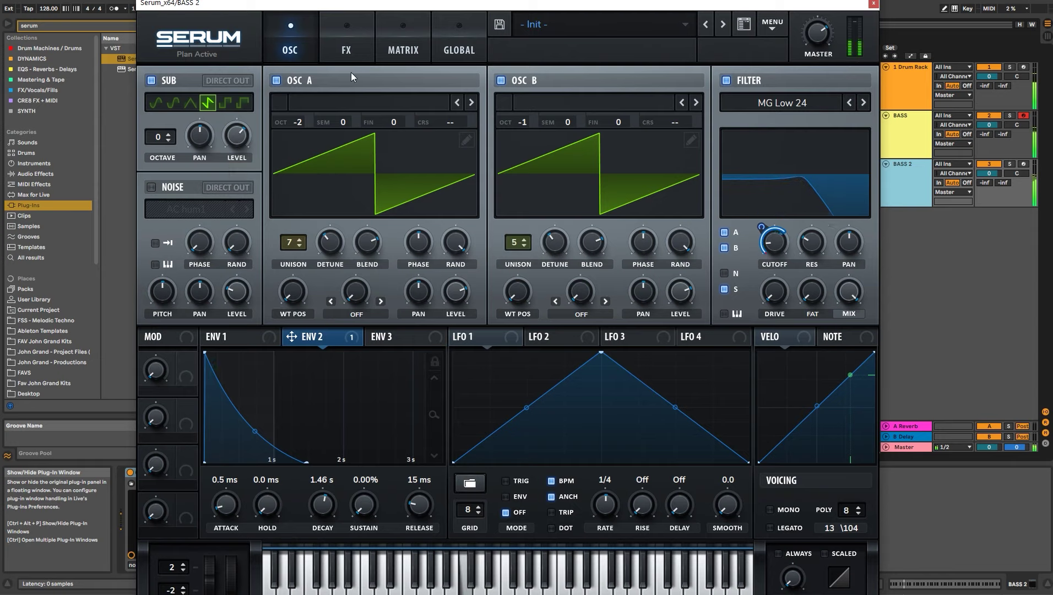
# Enable a ping-pong delay with 1/8 dotted left time, raised filter frequency, and about 30% mix
pyautogui.click(351, 58)
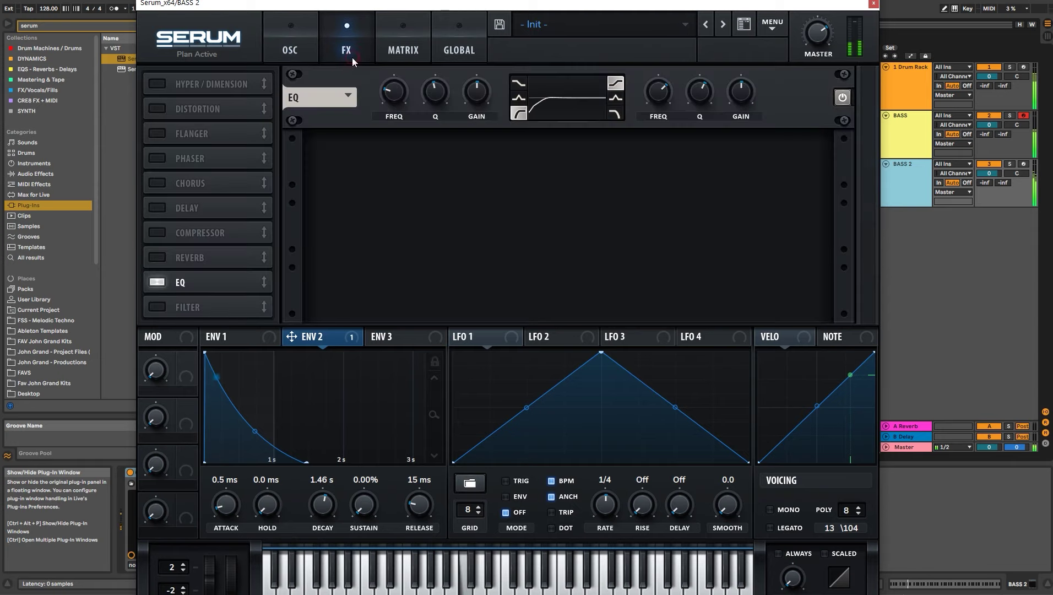
pyautogui.click(159, 208)
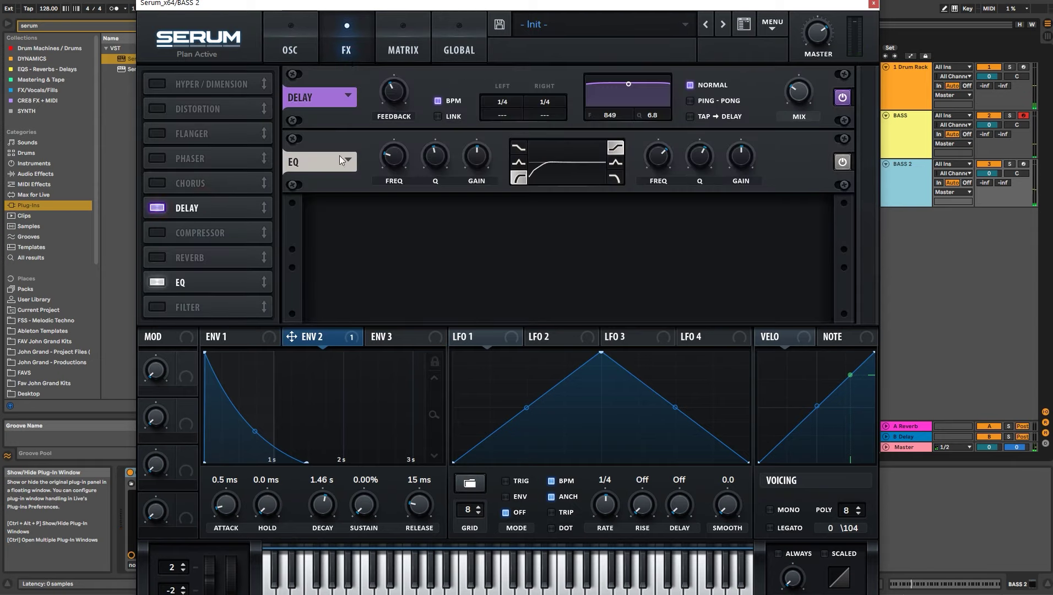
pyautogui.click(722, 102)
pyautogui.moveTo(629, 83); pyautogui.dragTo(652, 94)
pyautogui.moveTo(507, 108); pyautogui.dragTo(552, 114)
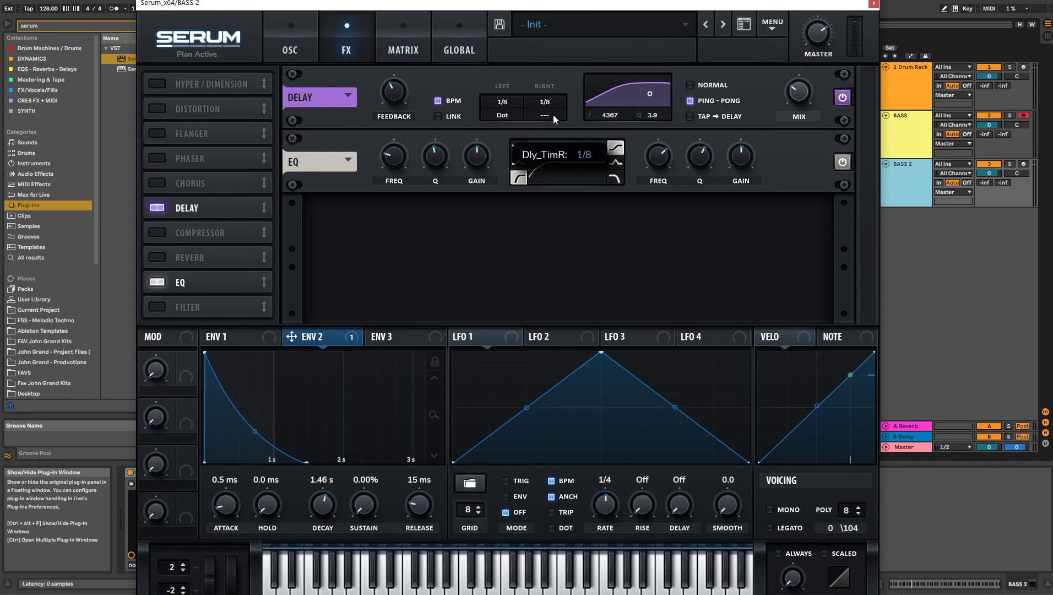
pyautogui.moveTo(397, 100)
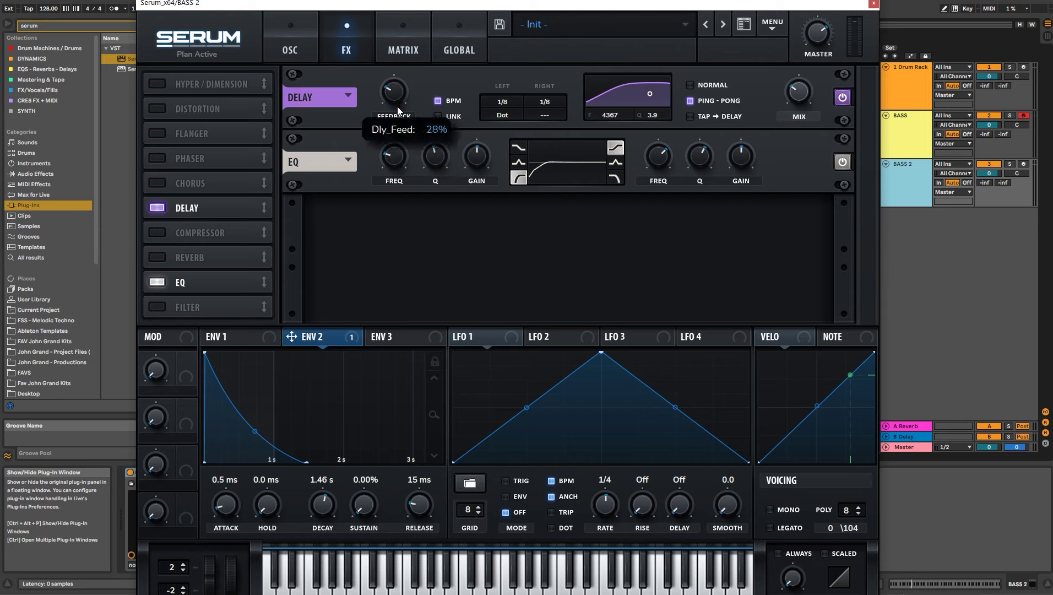
pyautogui.moveTo(790, 98)
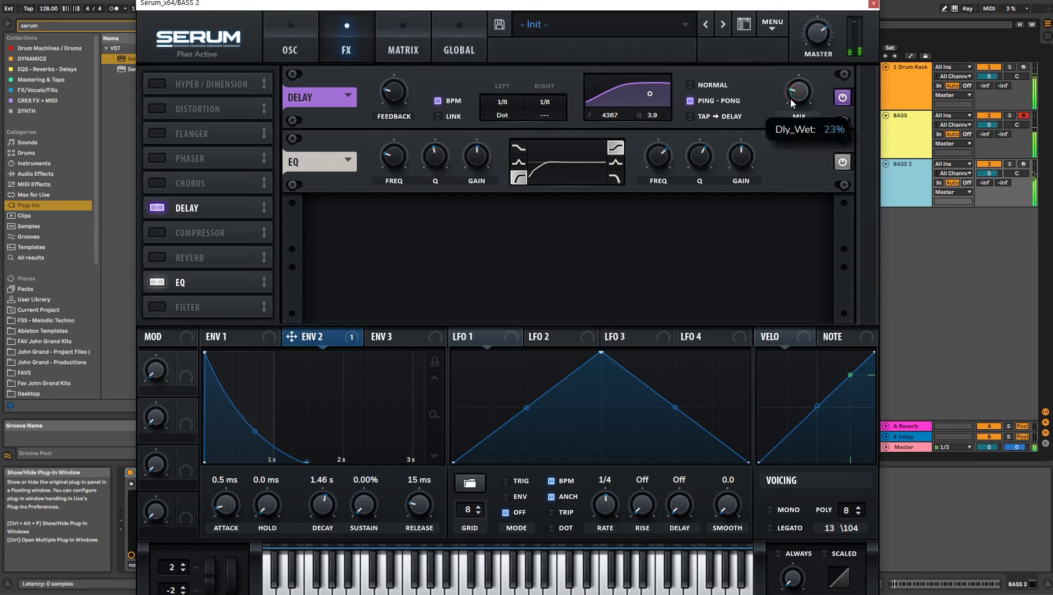
pyautogui.moveTo(790, 99); pyautogui.dragTo(792, 91)
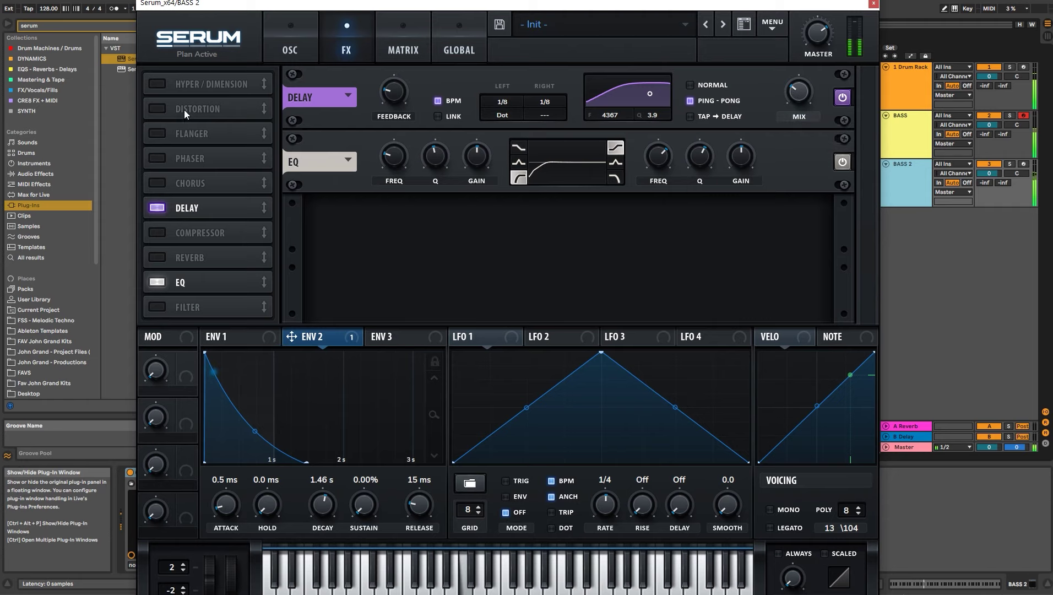
# Enable the distortion in Downsample mode with its mix set around 30%
pyautogui.click(156, 109)
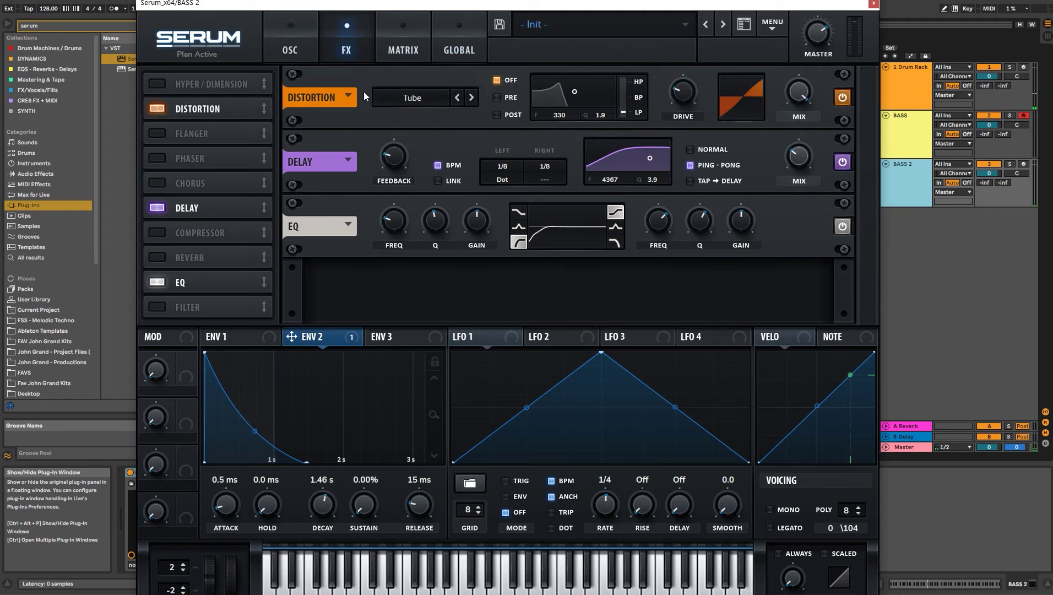
pyautogui.click(417, 99)
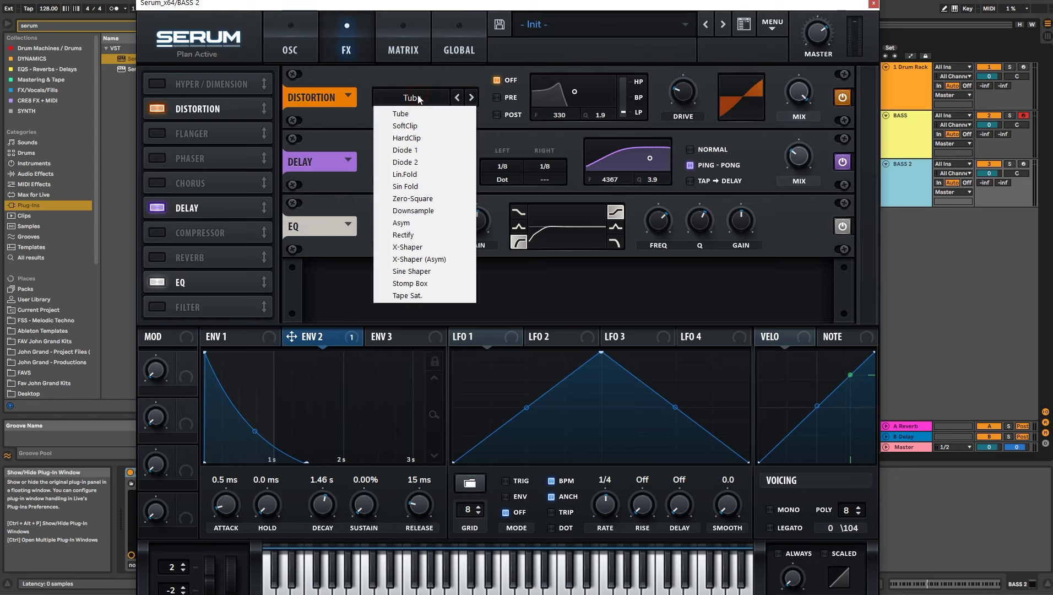
pyautogui.click(430, 214)
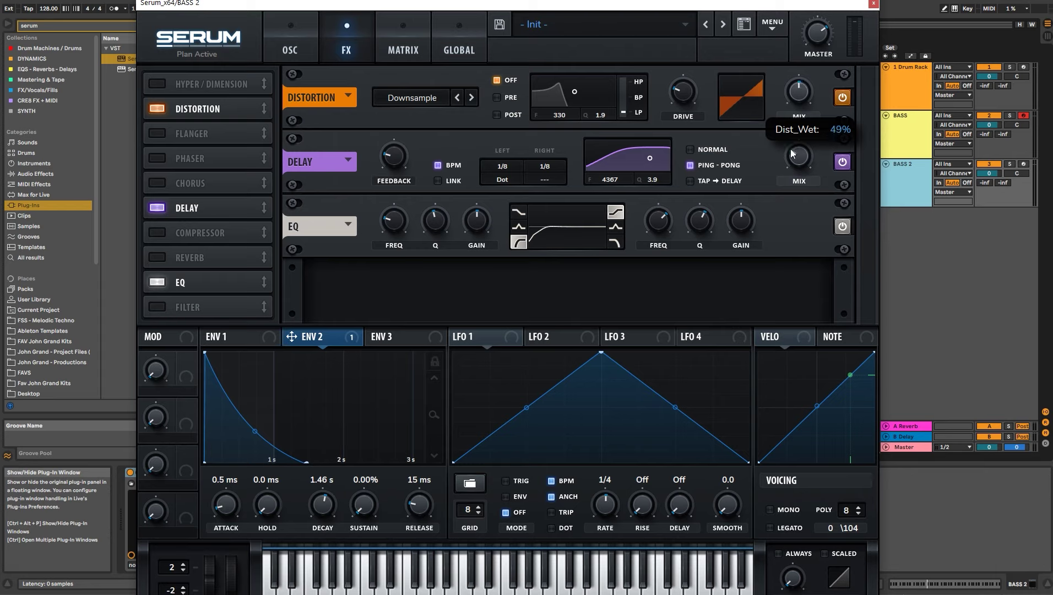
pyautogui.moveTo(790, 163); pyautogui.dragTo(790, 173)
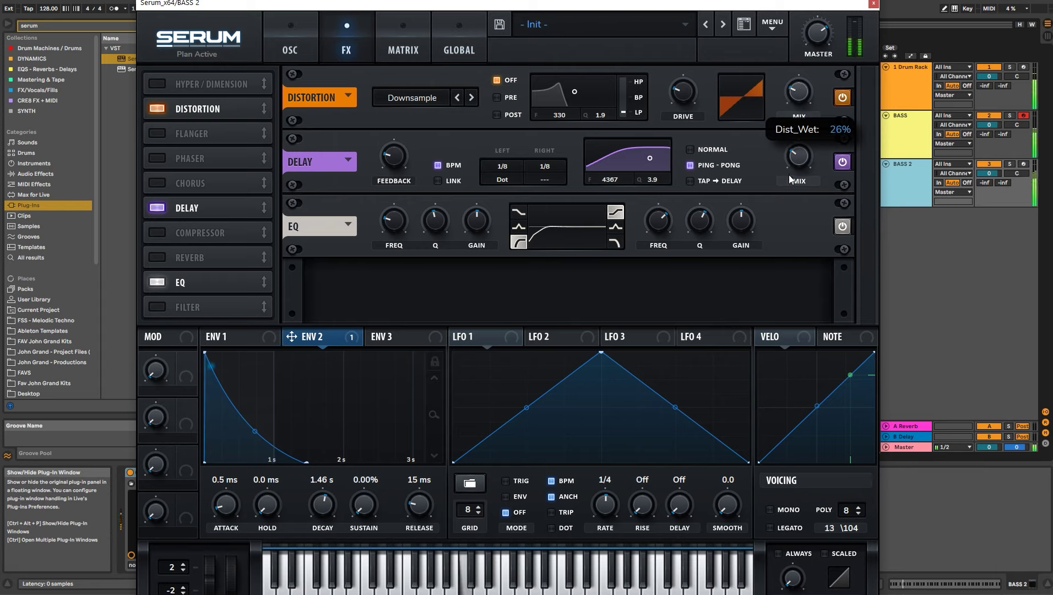
pyautogui.moveTo(789, 175)
pyautogui.mouseDown()
pyautogui.moveTo(788, 225)
pyautogui.moveTo(781, 160)
pyautogui.mouseUp()
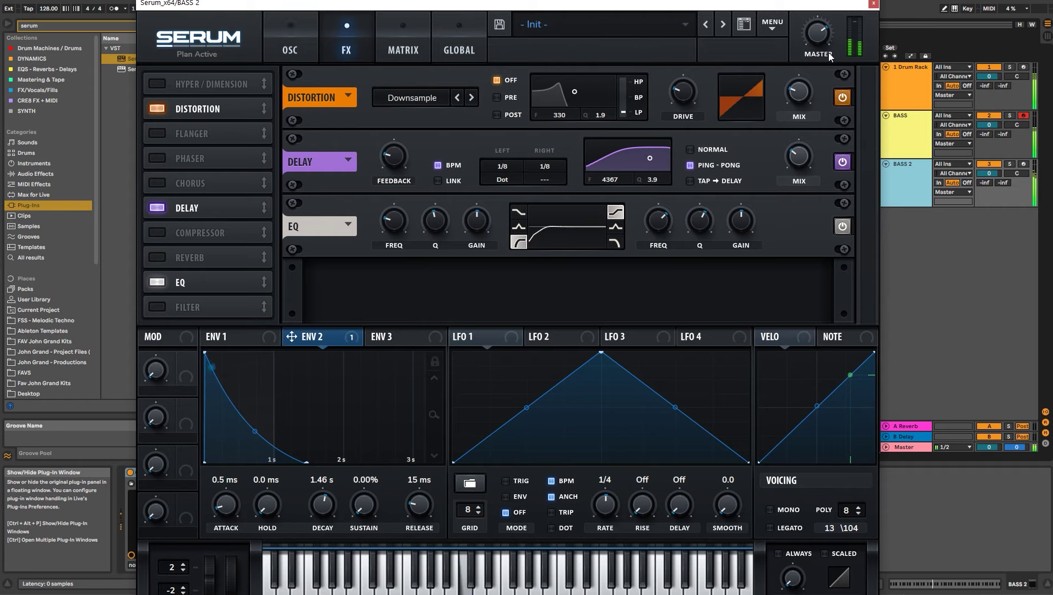
# Close Serum and duplicate the BASS 2 track as BASS 3
pyautogui.click(873, 3)
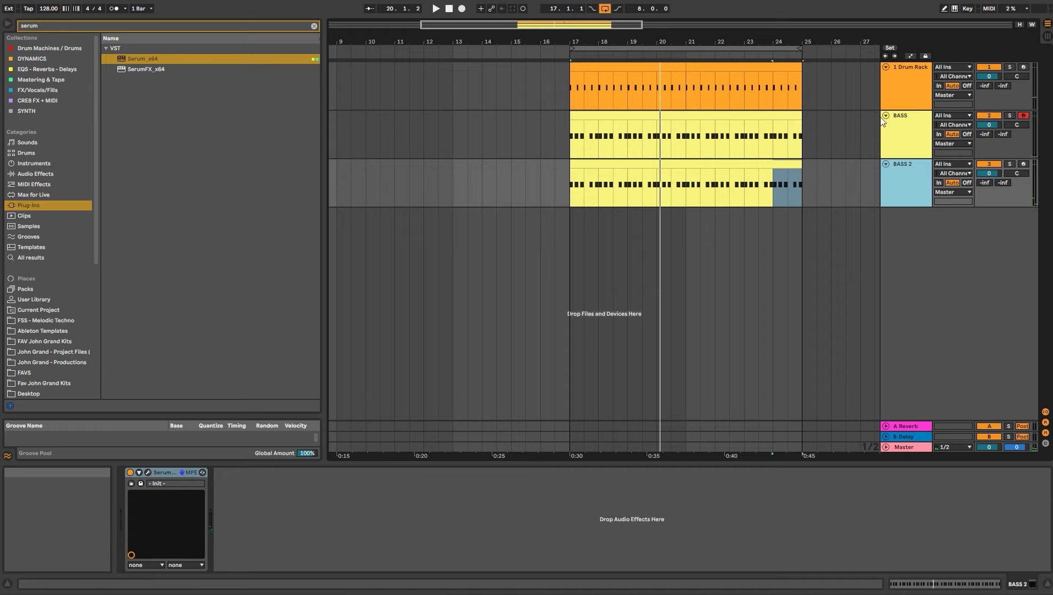
pyautogui.click(912, 166)
pyautogui.hotkey('ctrl', 'd')
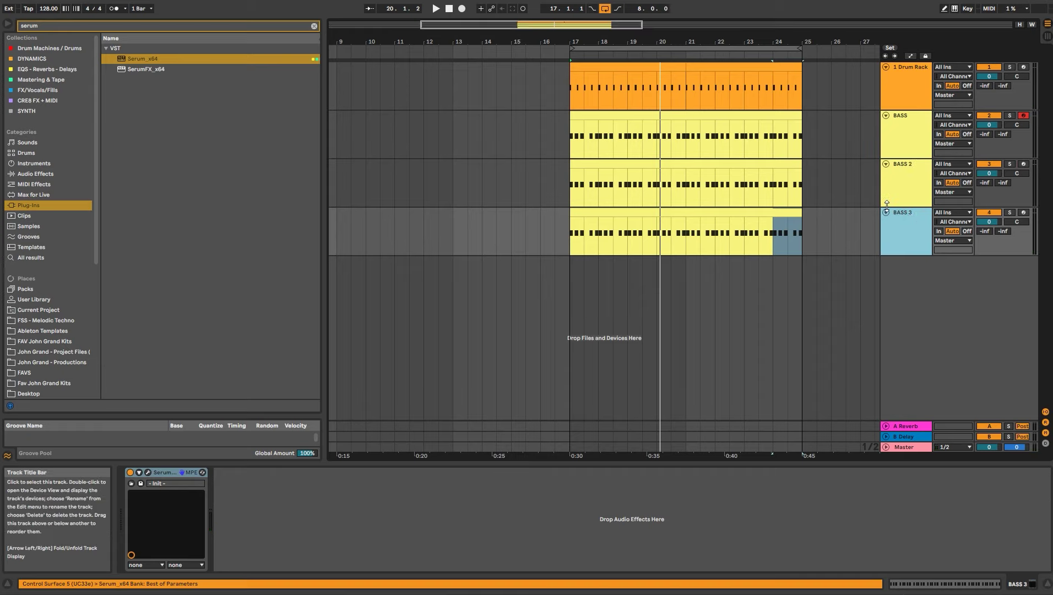
# Shift all of BASS 3's clip notes one sixteenth later, play it, and show its Serum
pyautogui.doubleClick(642, 208)
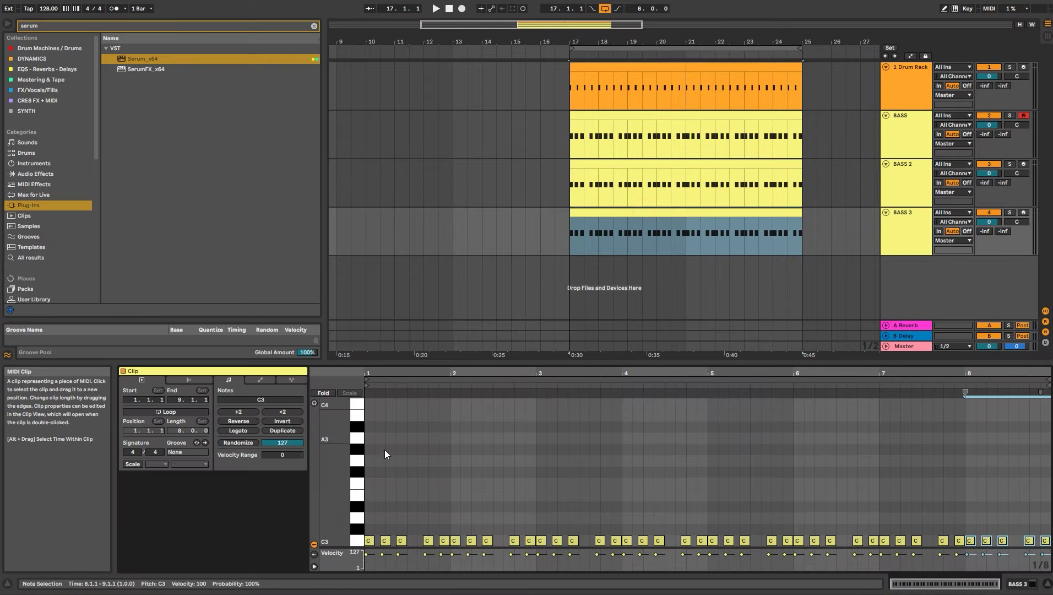
pyautogui.moveTo(373, 362); pyautogui.dragTo(380, 255)
pyautogui.press('+')
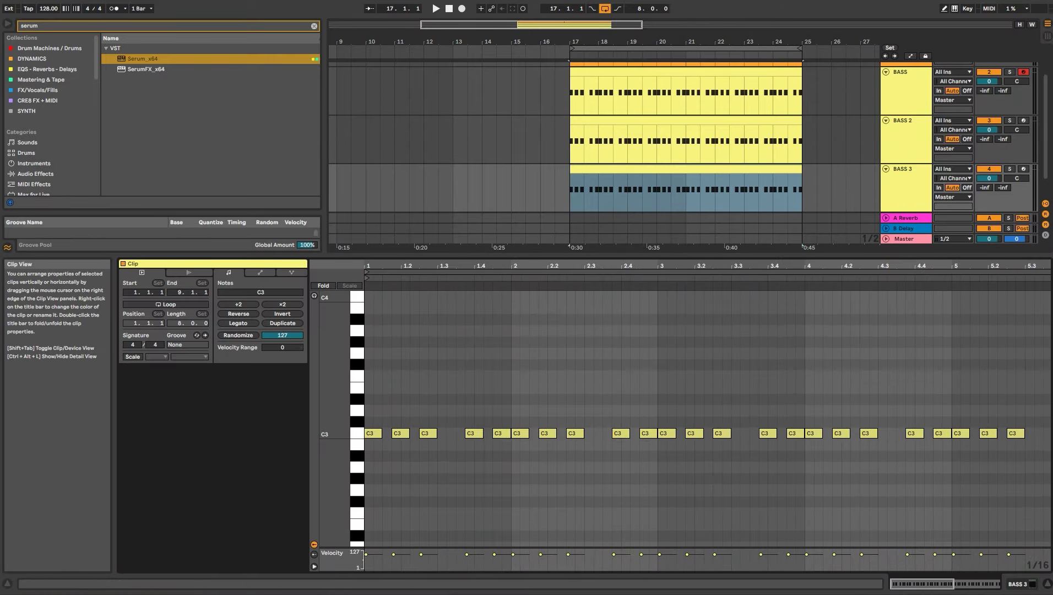
pyautogui.hotkey('ctrl', 'a')
pyautogui.moveTo(376, 435); pyautogui.dragTo(396, 439)
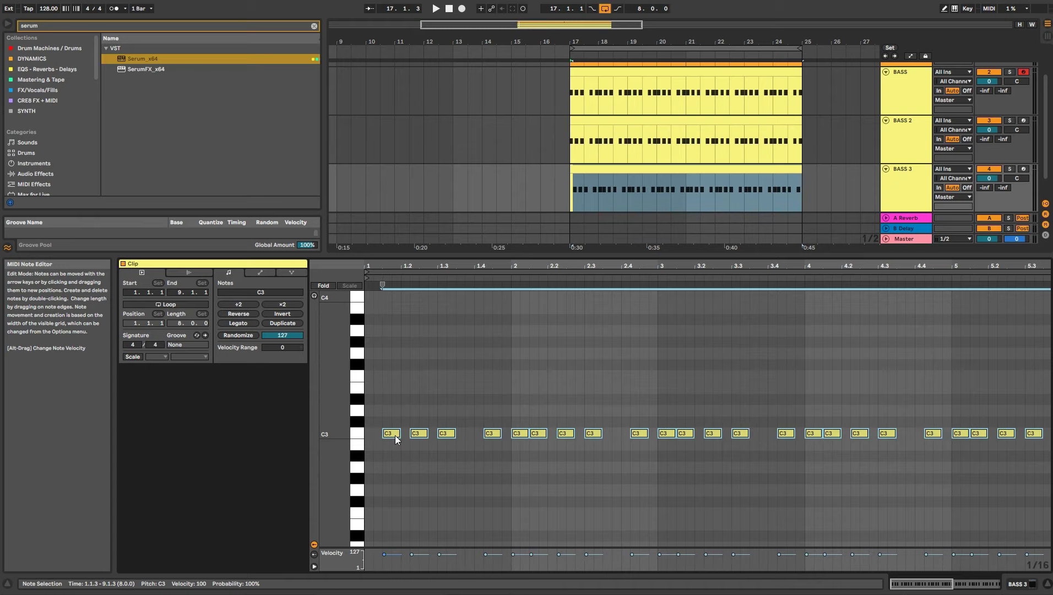
pyautogui.press('space')
pyautogui.doubleClick(897, 185)
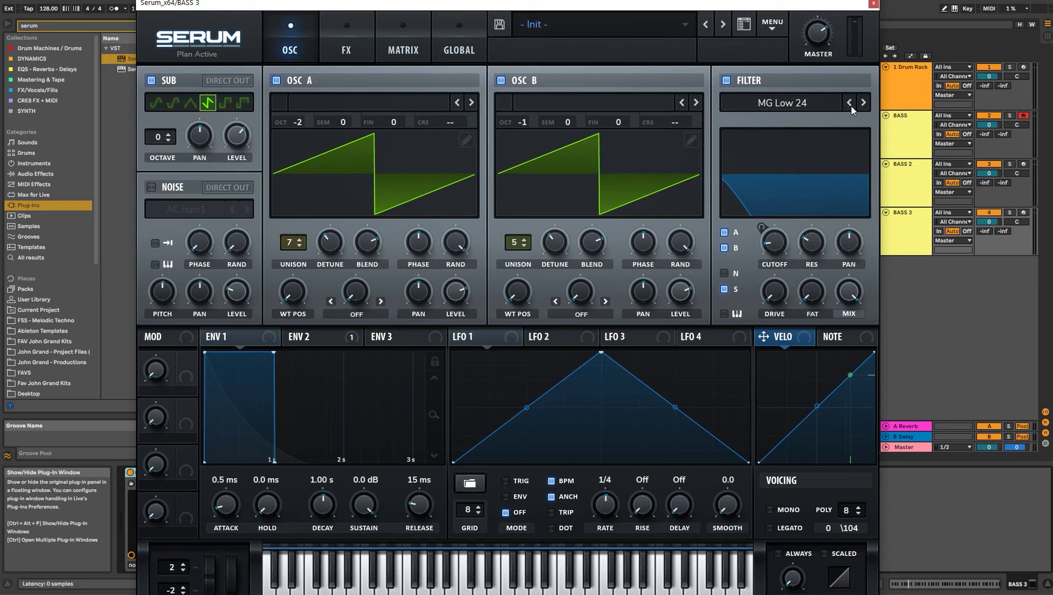
# Turn off distortion and delay, enable Hall reverb in BASS 3's Serum, and solo BASS 3
pyautogui.moveTo(551, 254)
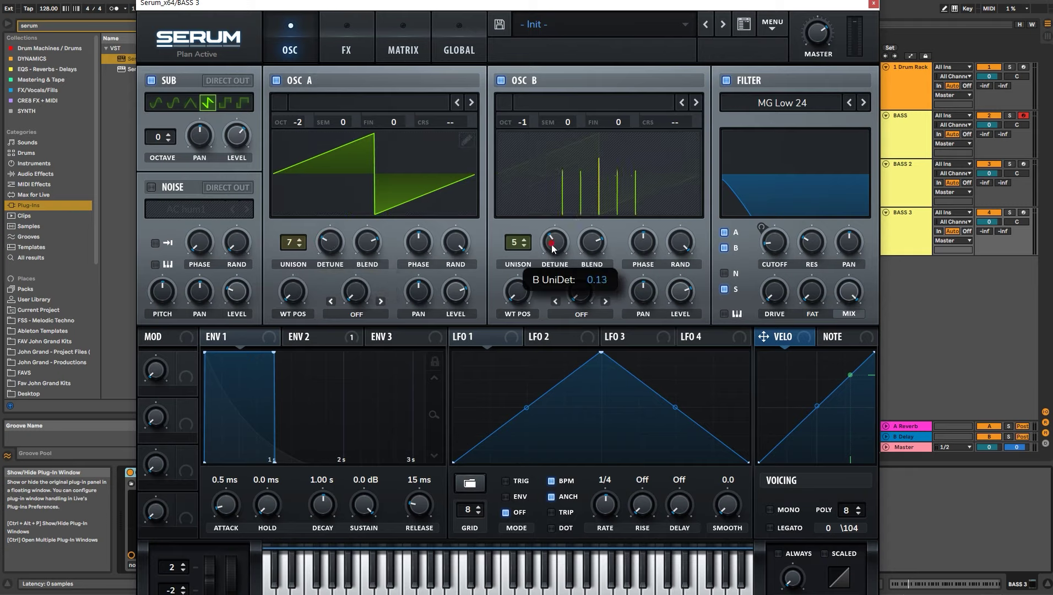
pyautogui.click(346, 37)
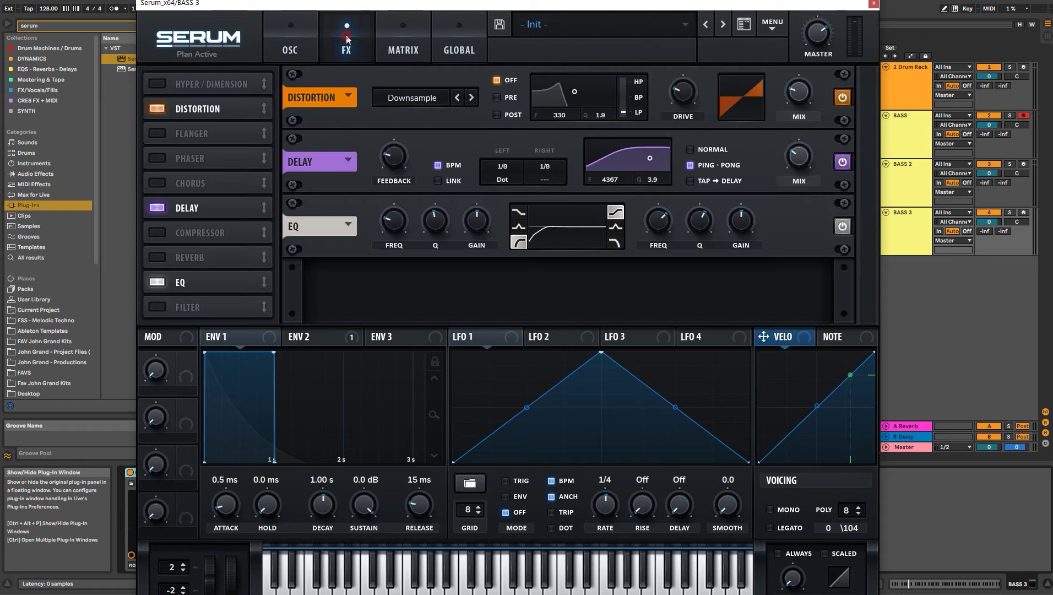
pyautogui.click(158, 108)
pyautogui.click(157, 208)
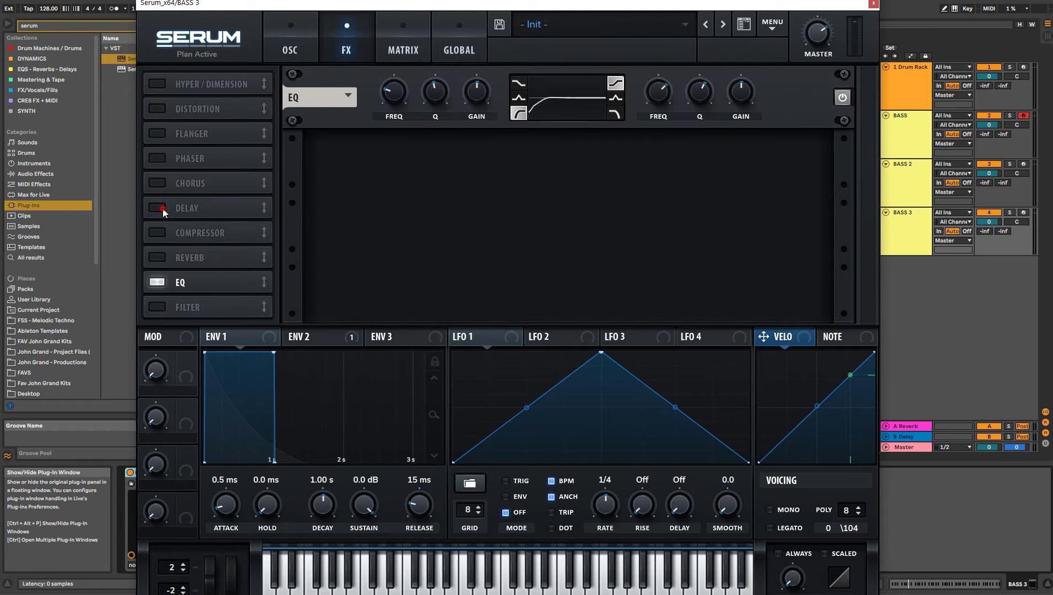
pyautogui.click(158, 257)
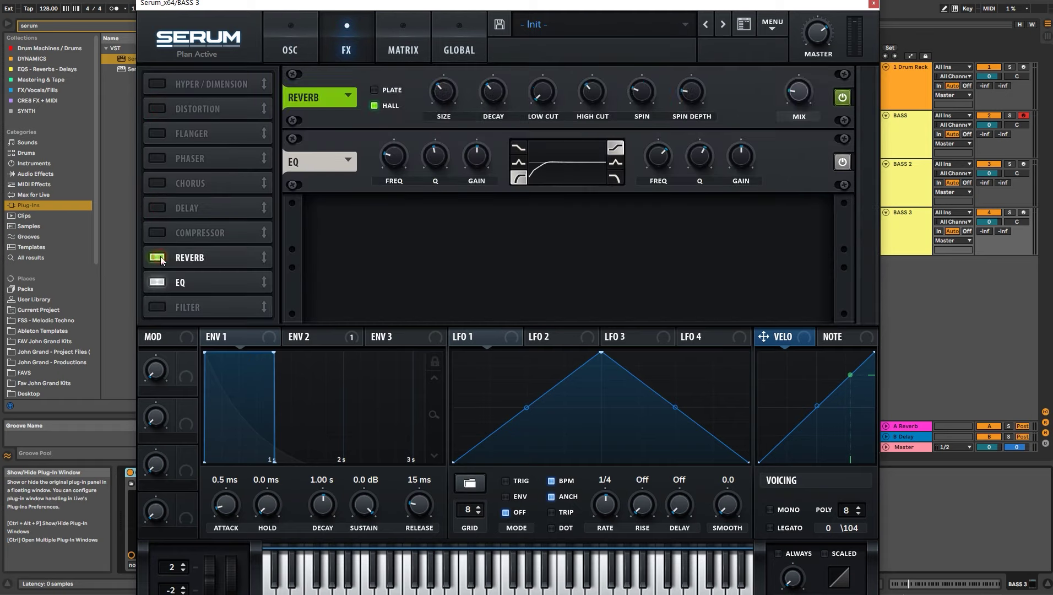
pyautogui.click(351, 96)
pyautogui.click(418, 74)
pyautogui.click(1010, 213)
# Raise Serum's filter cutoff to 103 Hz and give envelope 2 45.18% sustain, 160 ms release and a steeper decay
pyautogui.click(304, 37)
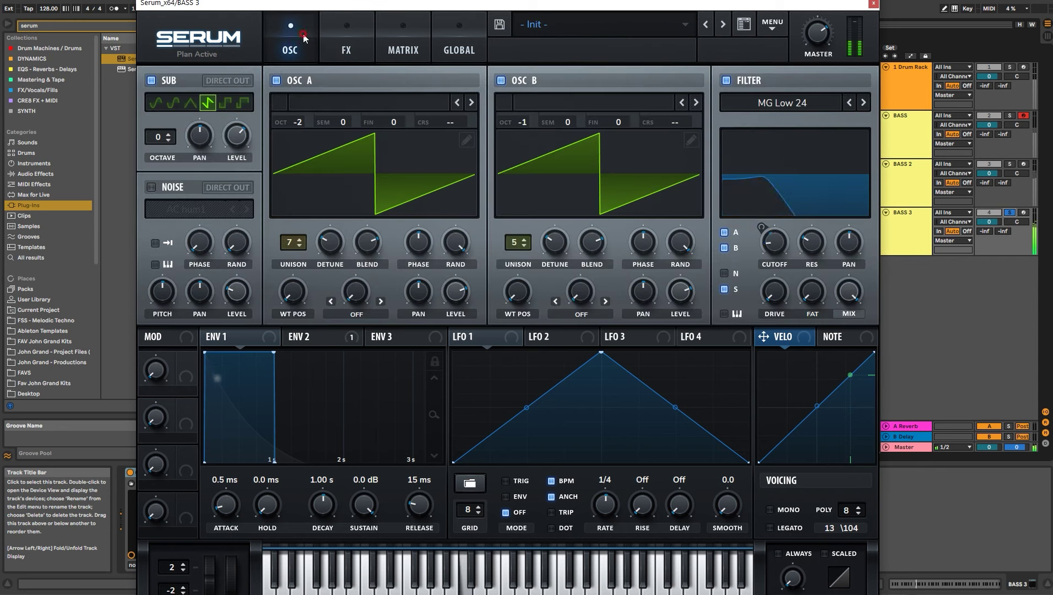
pyautogui.moveTo(761, 231); pyautogui.dragTo(770, 214)
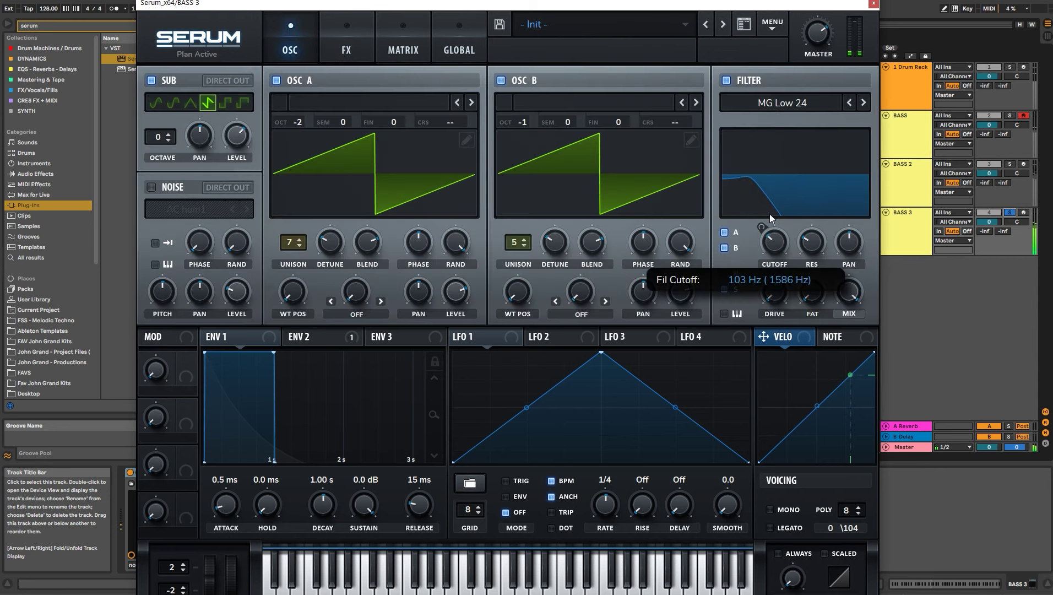
pyautogui.click(310, 337)
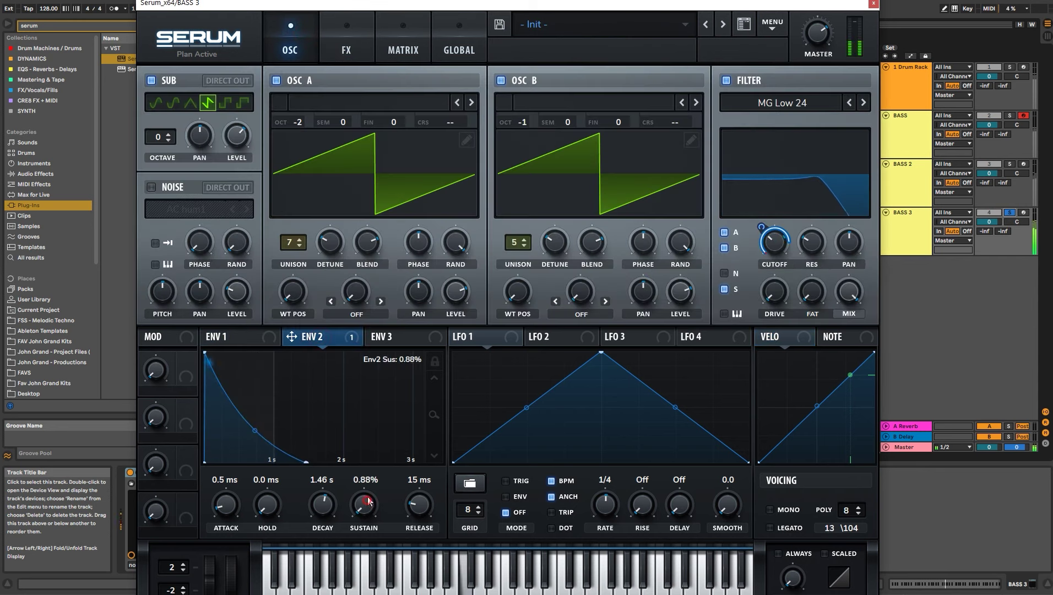
pyautogui.moveTo(368, 501); pyautogui.dragTo(375, 456)
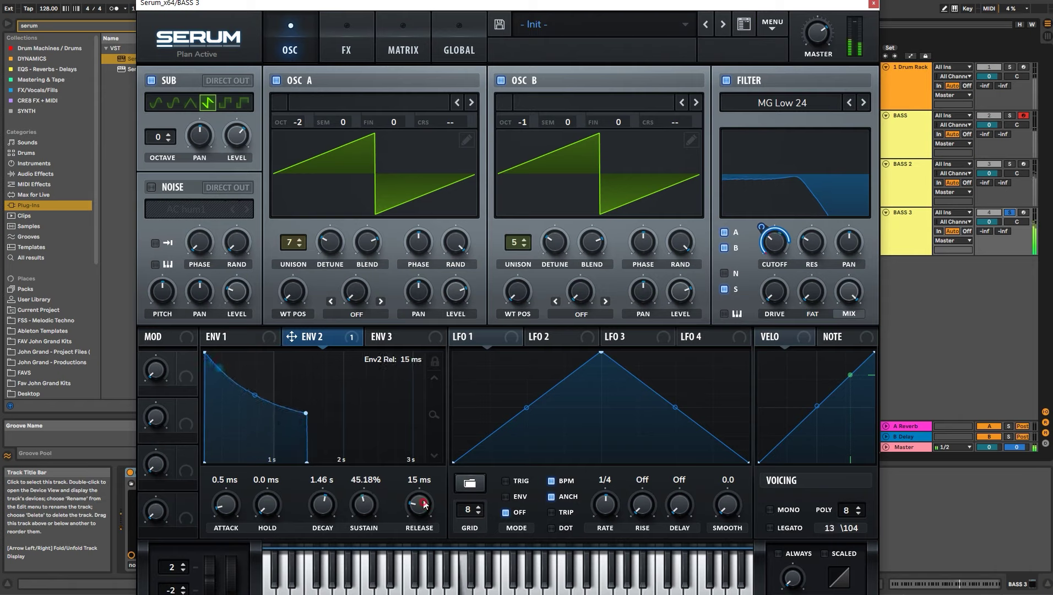
pyautogui.moveTo(424, 503); pyautogui.dragTo(425, 487)
pyautogui.moveTo(255, 395); pyautogui.dragTo(251, 427)
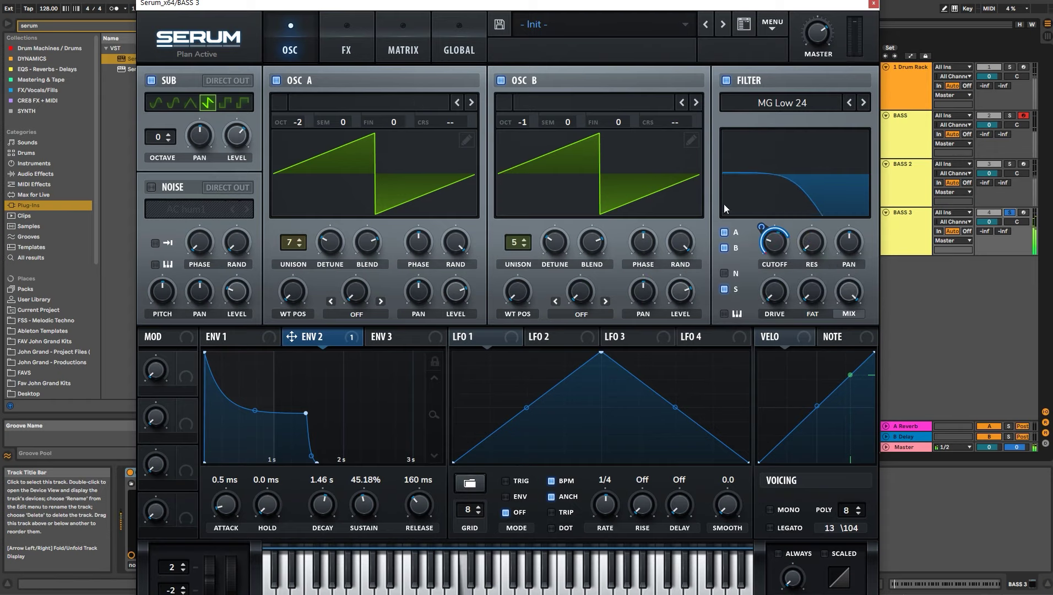
# In Serum's FX EQ, raise the low band frequency, lower the high band frequency and boost the high shelf gain
pyautogui.click(347, 46)
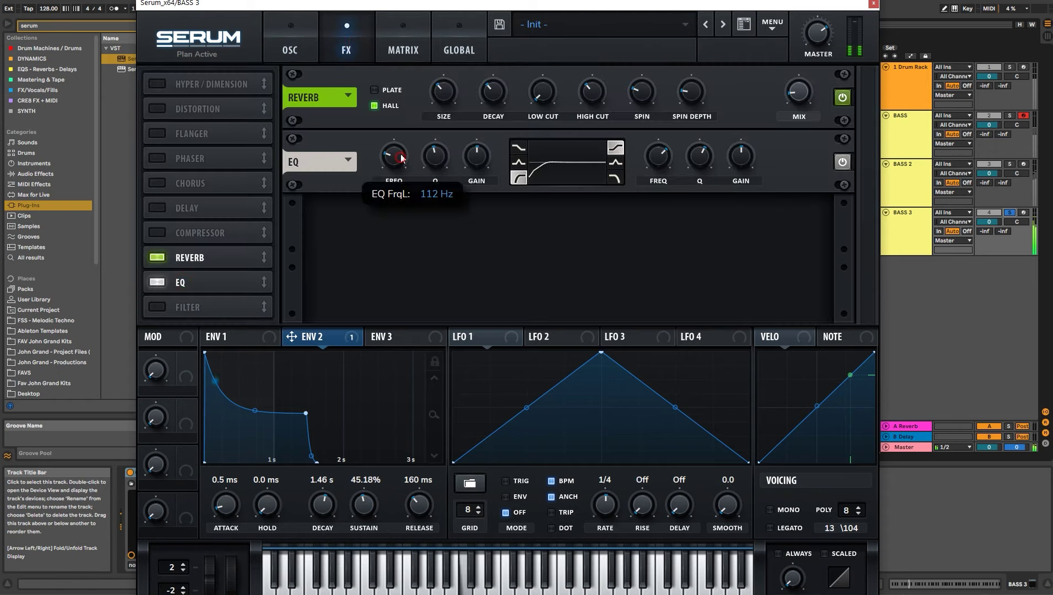
pyautogui.moveTo(401, 157); pyautogui.dragTo(399, 137)
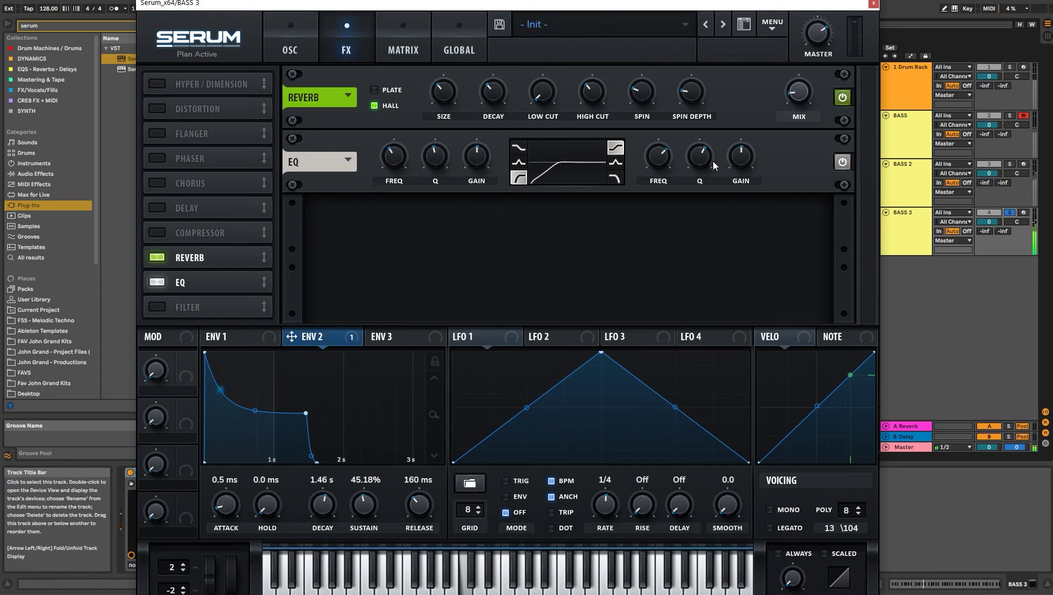
pyautogui.moveTo(741, 157); pyautogui.dragTo(743, 129)
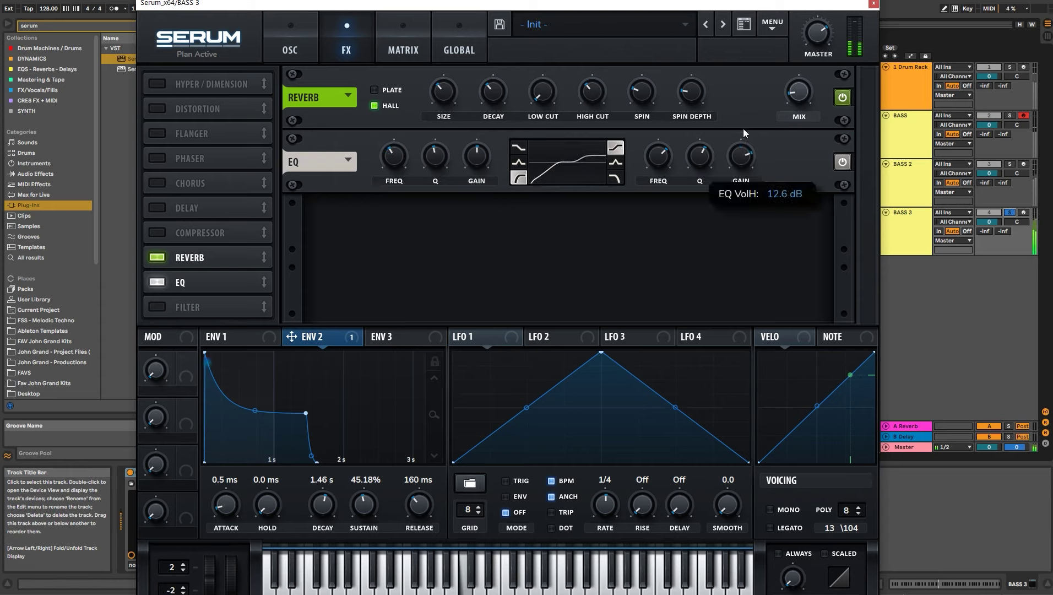
pyautogui.moveTo(659, 149); pyautogui.dragTo(662, 173)
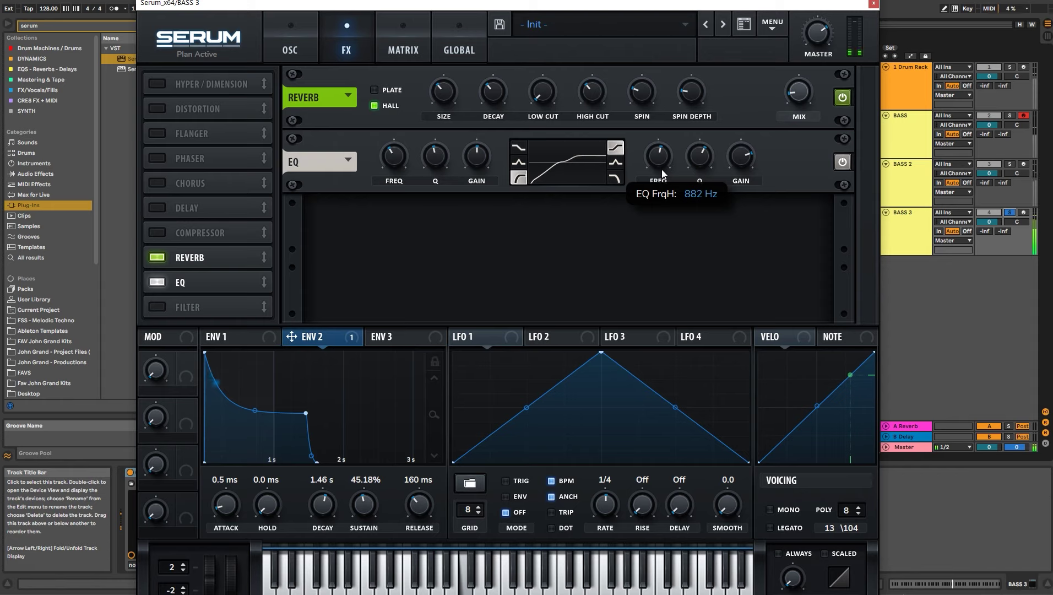
pyautogui.moveTo(742, 161); pyautogui.dragTo(742, 159)
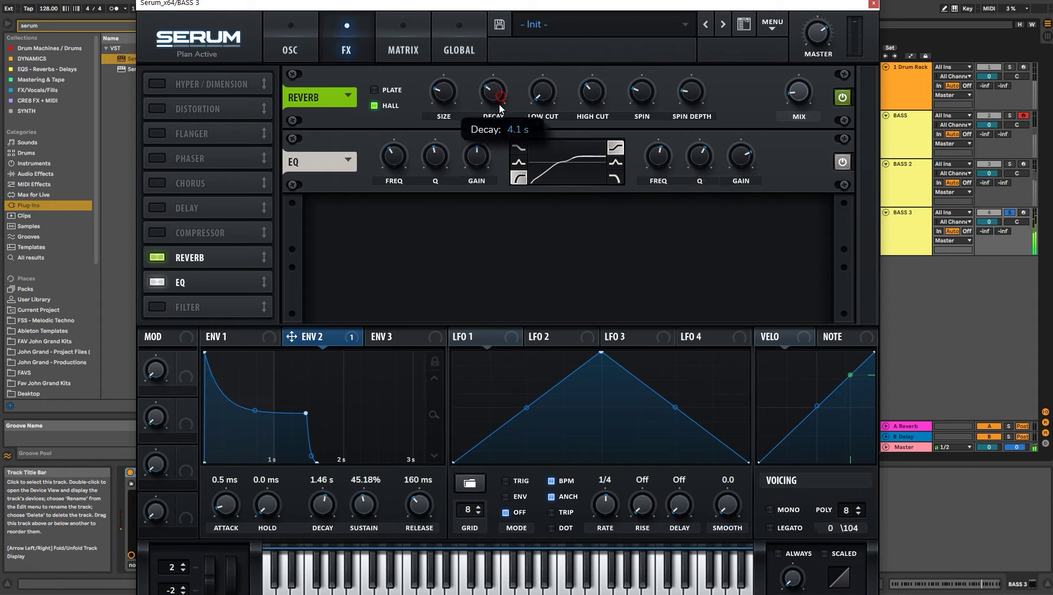
# Shorten the reverb decay to 2.1 s and its size to 14%, and raise master volume slightly
pyautogui.moveTo(495, 98); pyautogui.dragTo(499, 126)
pyautogui.moveTo(812, 35); pyautogui.dragTo(812, 30)
pyautogui.moveTo(445, 92); pyautogui.dragTo(443, 102)
# Enable Serum's chorus effect and unsolo the BASS 3 track
pyautogui.moveTo(797, 91)
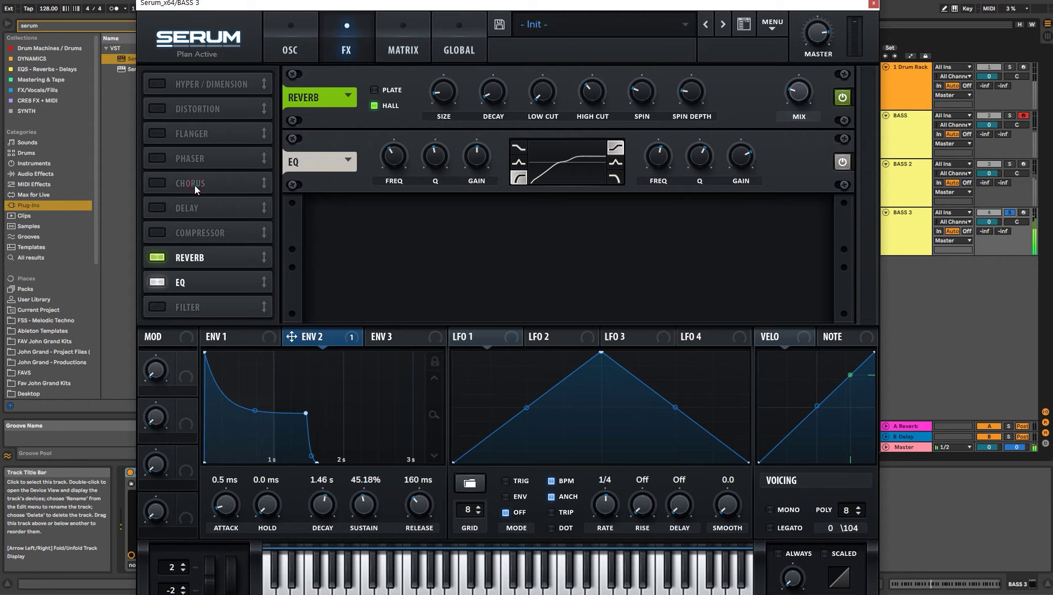
pyautogui.click(157, 183)
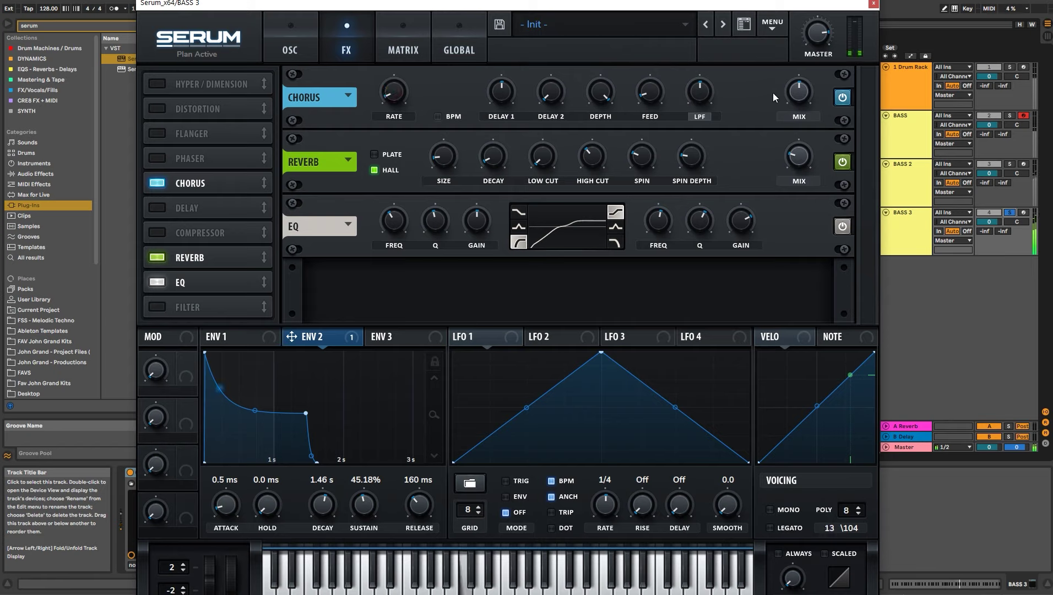
pyautogui.moveTo(793, 119)
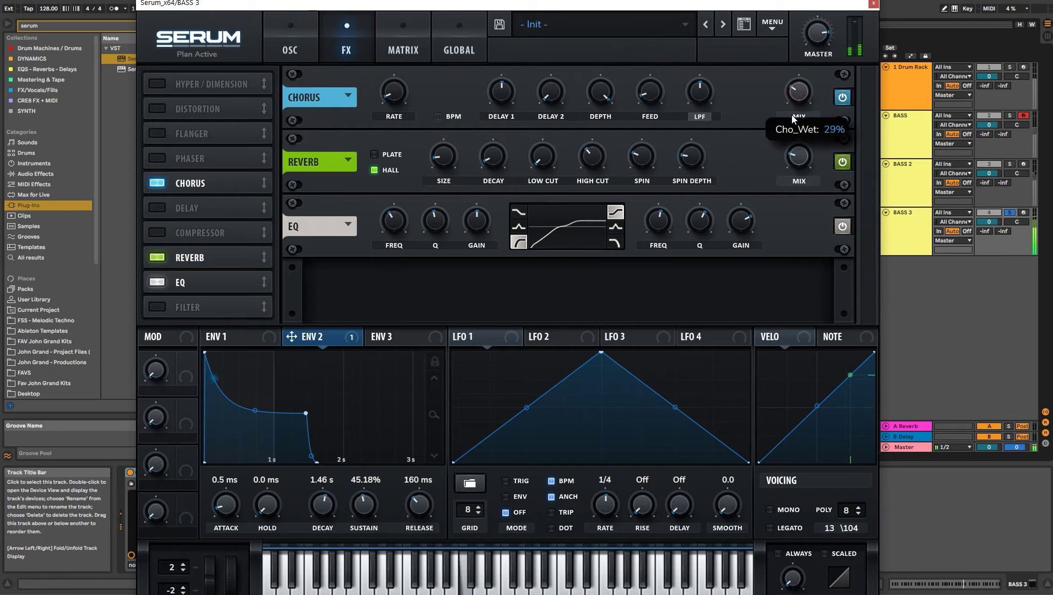
pyautogui.click(1010, 214)
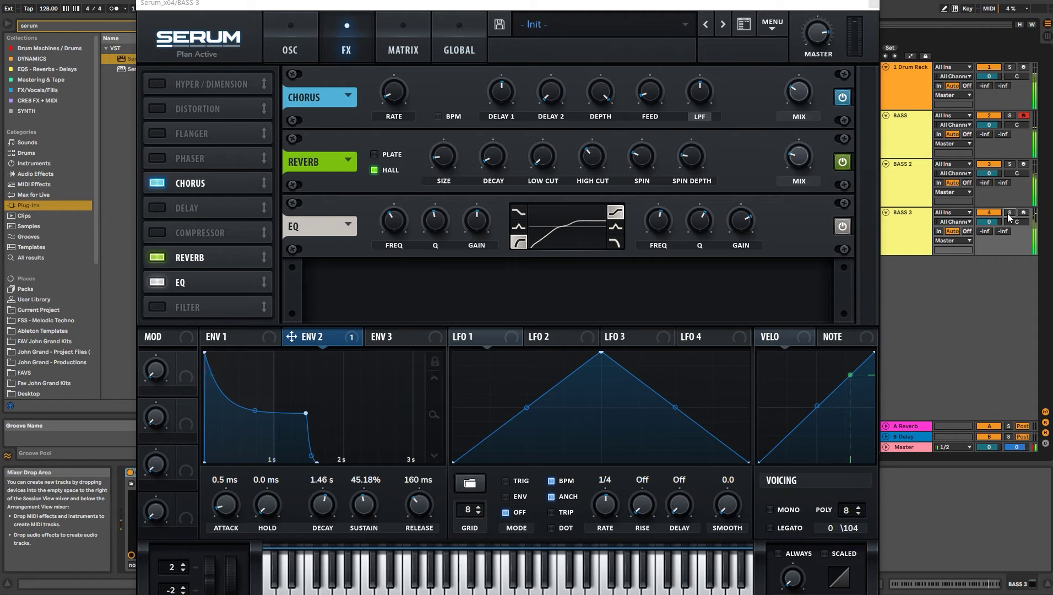
# Close Serum, stop playback, and group BASS through BASS 3 into a group named 'BUS - BASS'
pyautogui.click(873, 3)
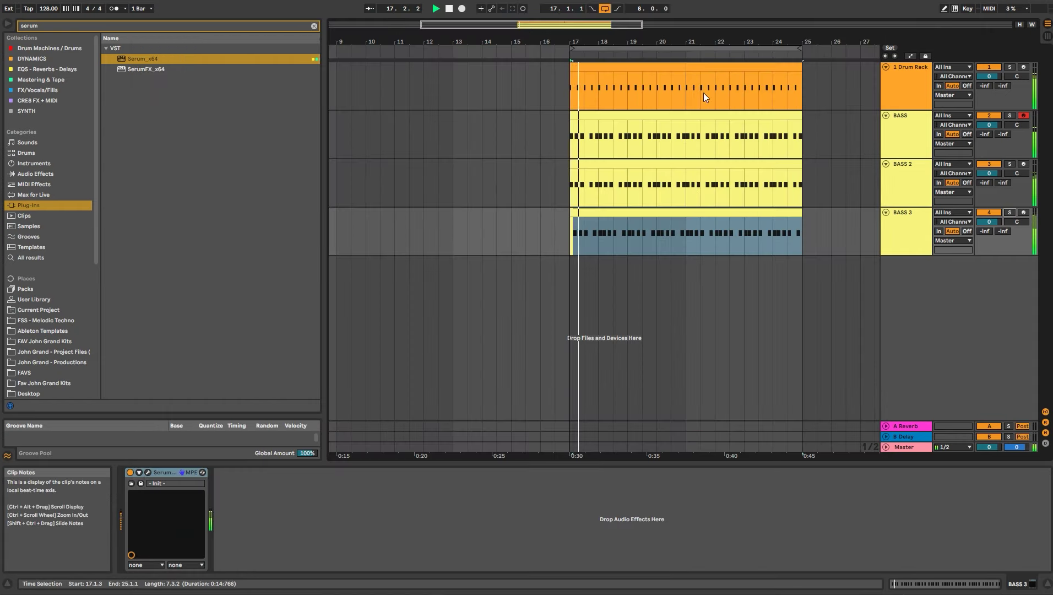
pyautogui.press('space')
pyautogui.click(901, 125)
pyautogui.keyDown('shift'); pyautogui.click(903, 226); pyautogui.keyUp('shift')
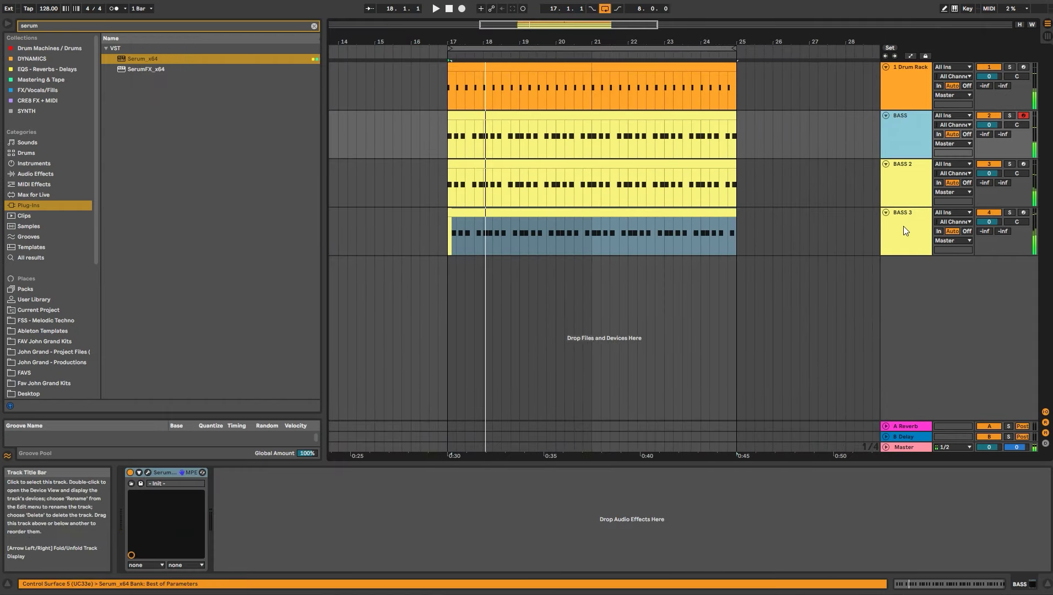
pyautogui.hotkey('ctrl', 'g')
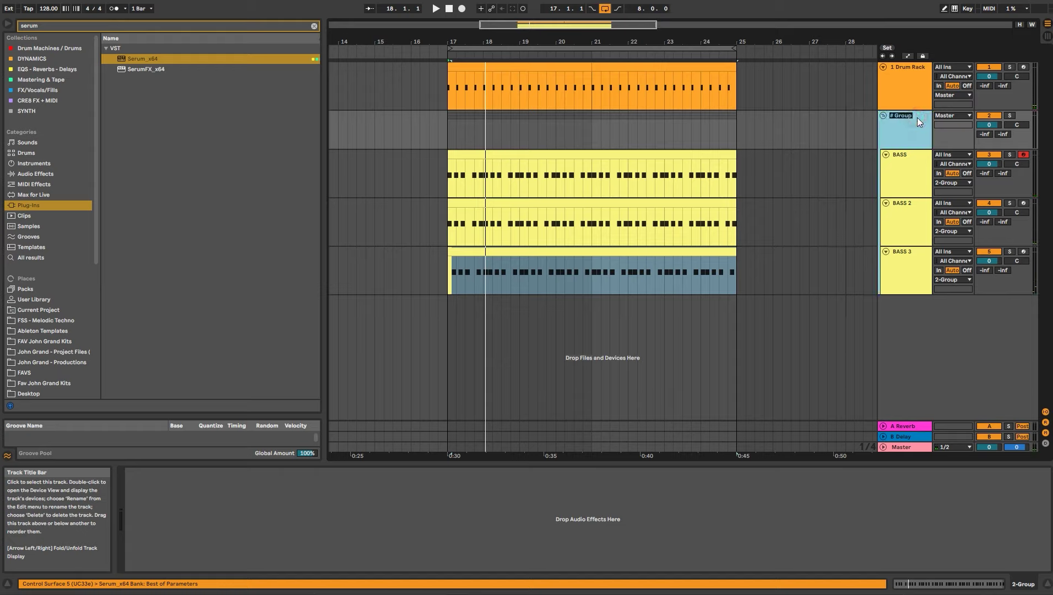
pyautogui.write('BA')
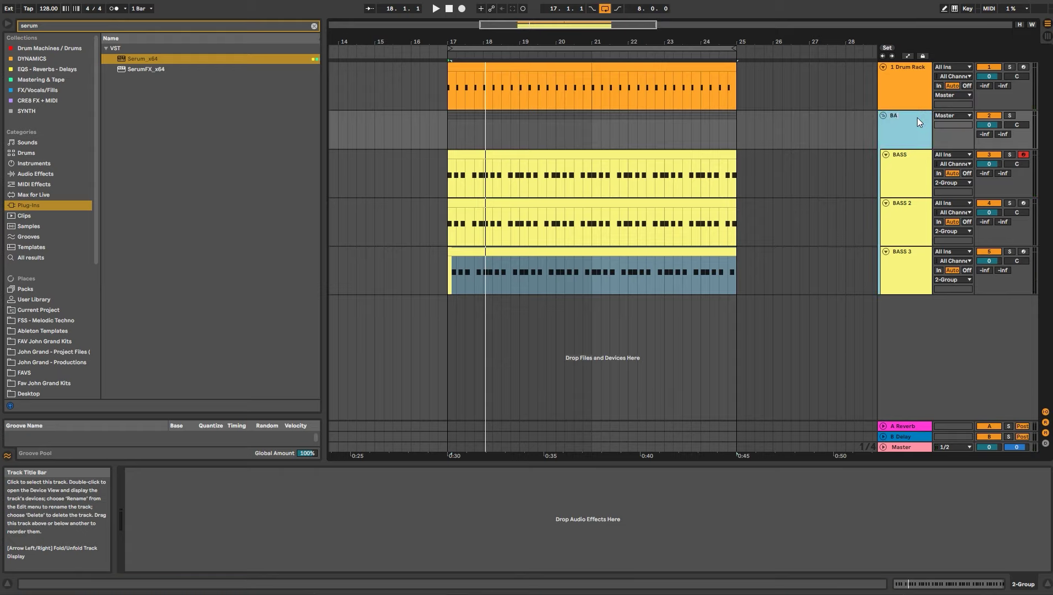
pyautogui.write('SS - BAS')
pyautogui.press('Return')
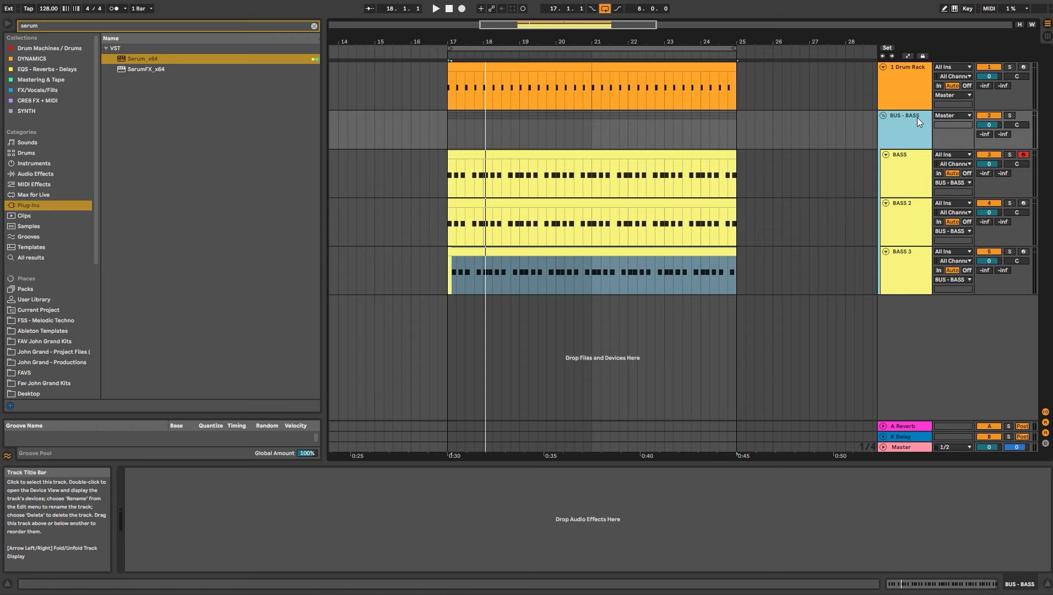
# Load LFOTool on the BUS - BASS group with the Sidechain-1 preset and deepen its volume dip
pyautogui.click(282, 26)
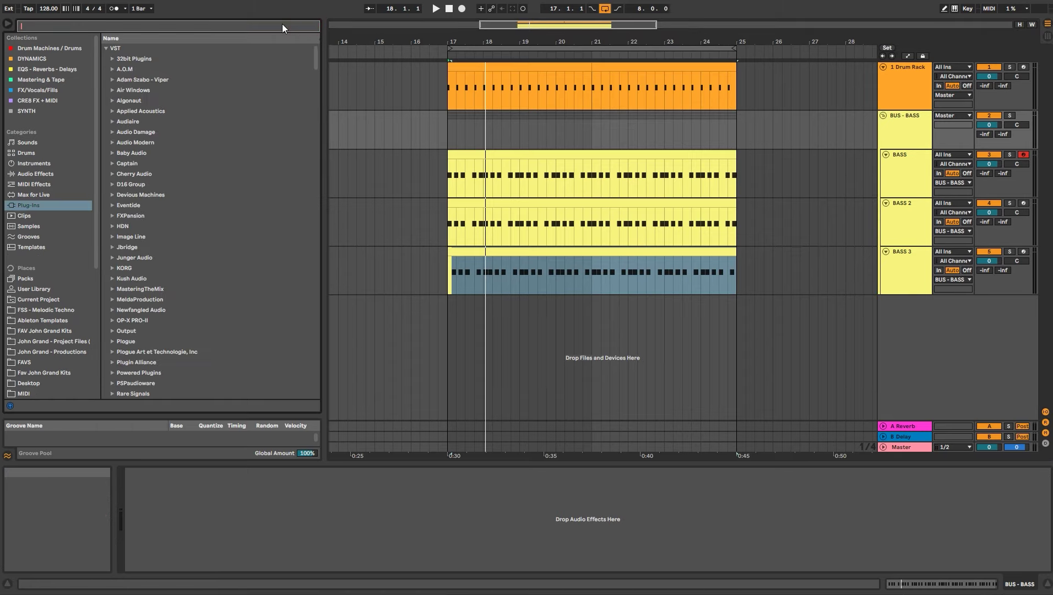
pyautogui.write('LFO')
pyautogui.press('Down')
pyautogui.press('Return')
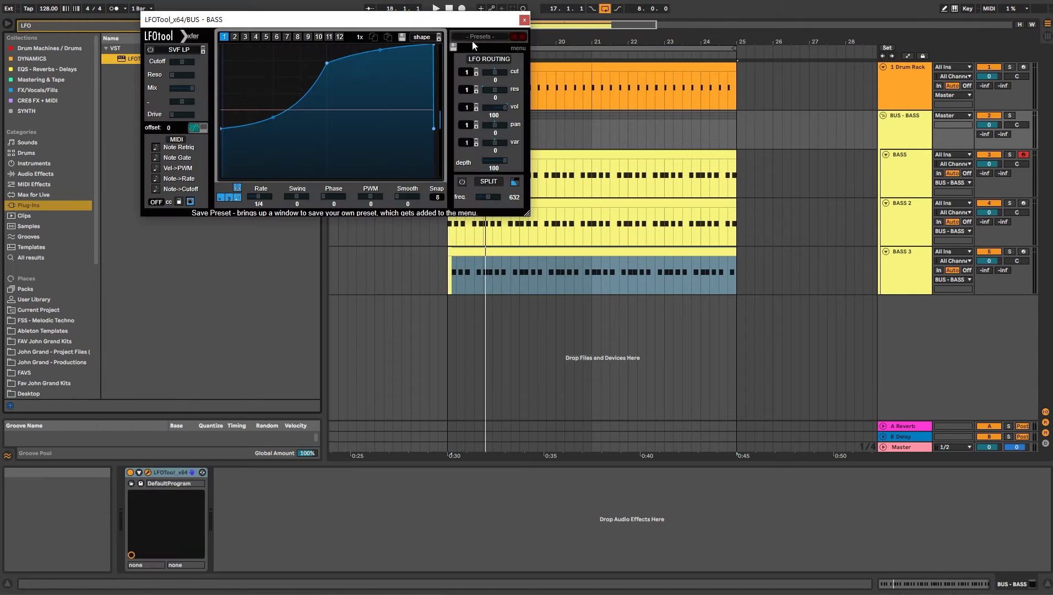
pyautogui.click(473, 41)
pyautogui.moveTo(534, 164)
pyautogui.click(672, 167)
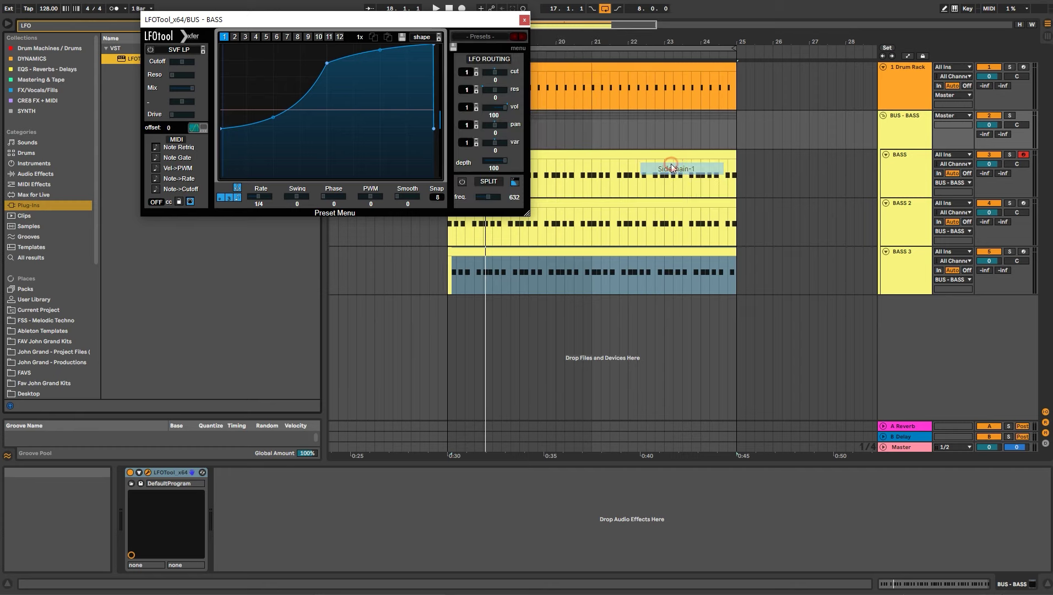
pyautogui.press('space')
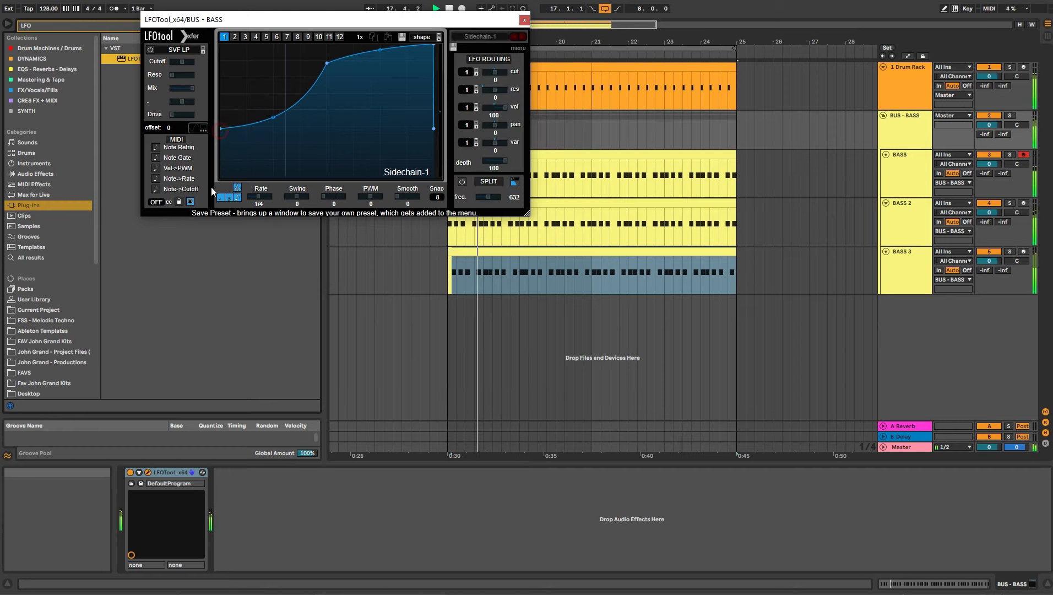
pyautogui.moveTo(220, 128); pyautogui.dragTo(221, 176)
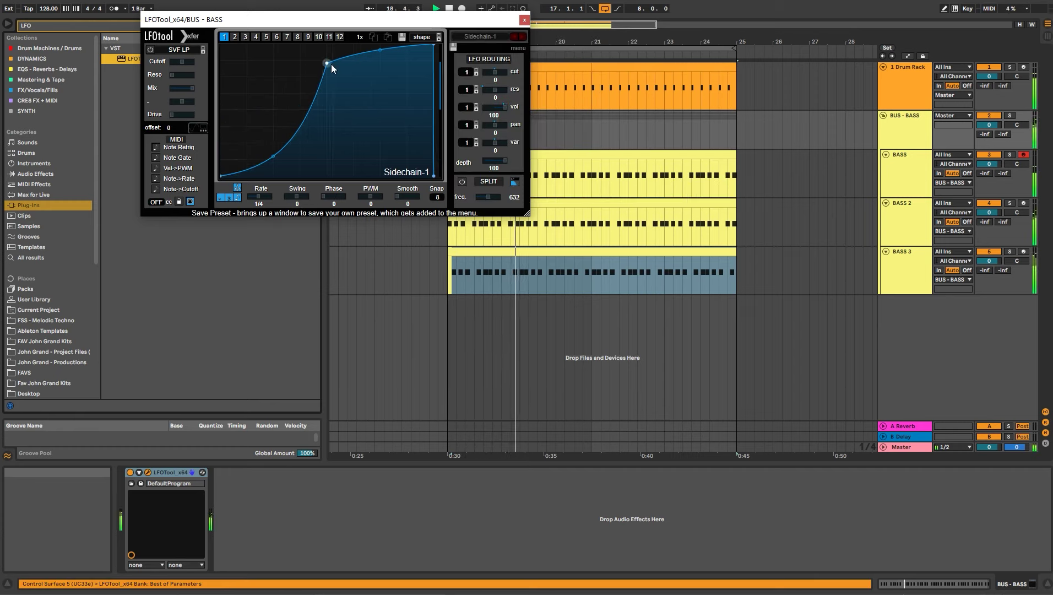
pyautogui.click(525, 20)
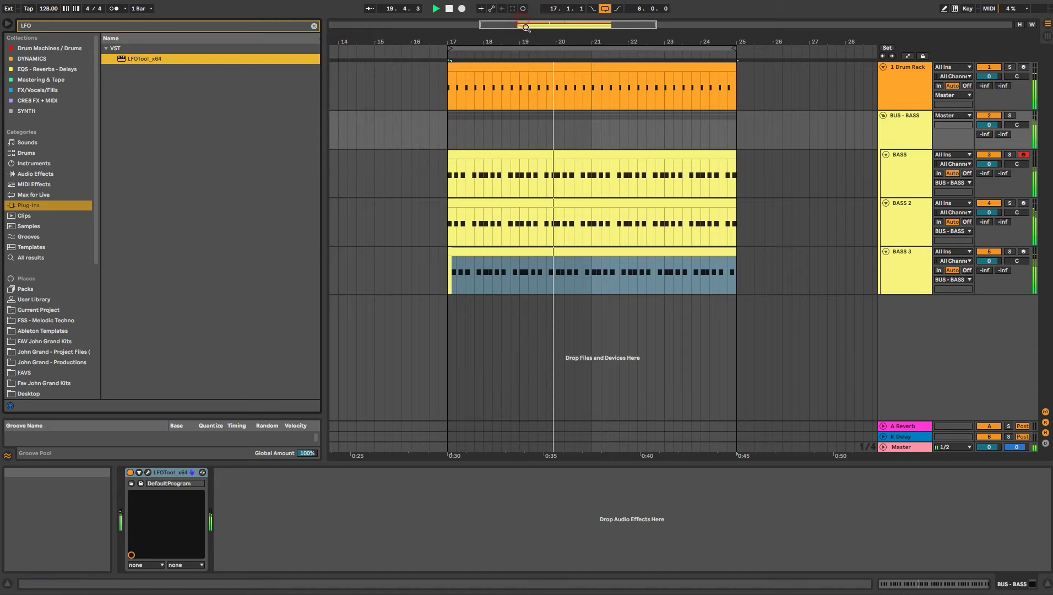
# Raise the BUS - BASS LFOTool's smoothing from 0 to about 26
pyautogui.click(919, 263)
pyautogui.click(614, 152)
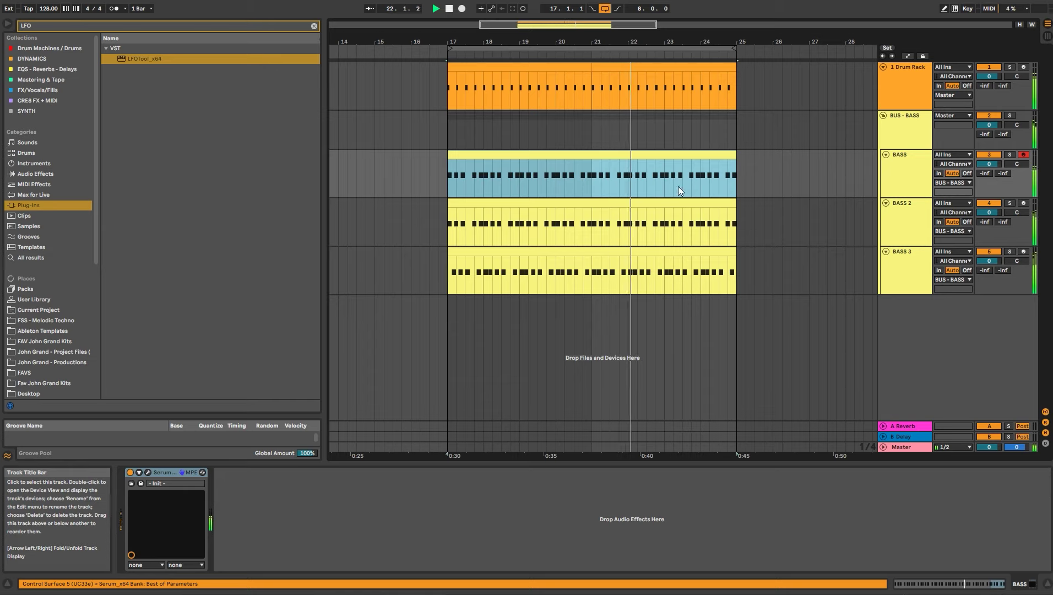
pyautogui.click(901, 215)
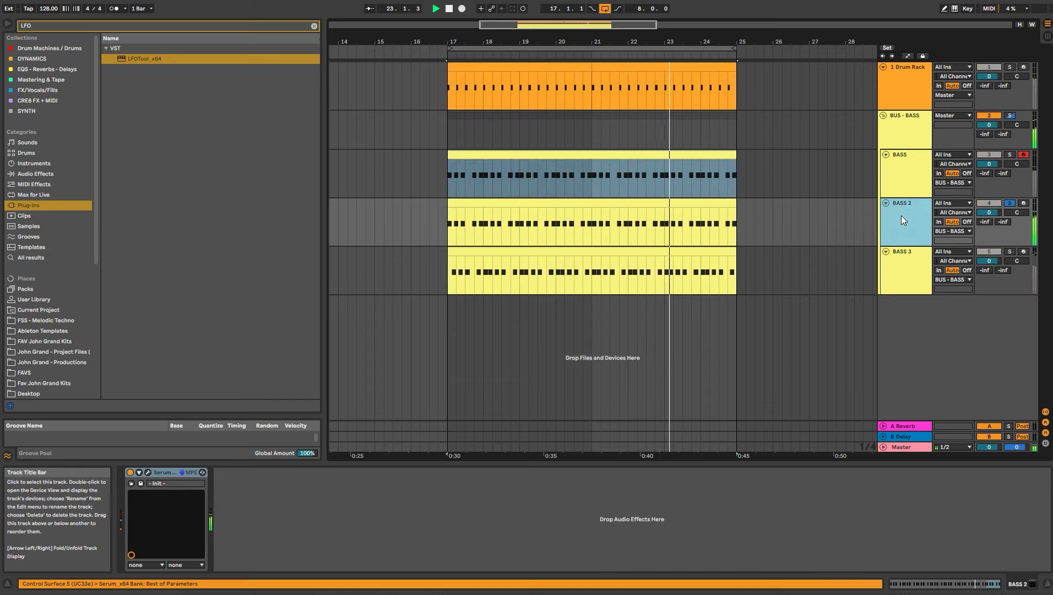
pyautogui.click(888, 136)
pyautogui.click(148, 472)
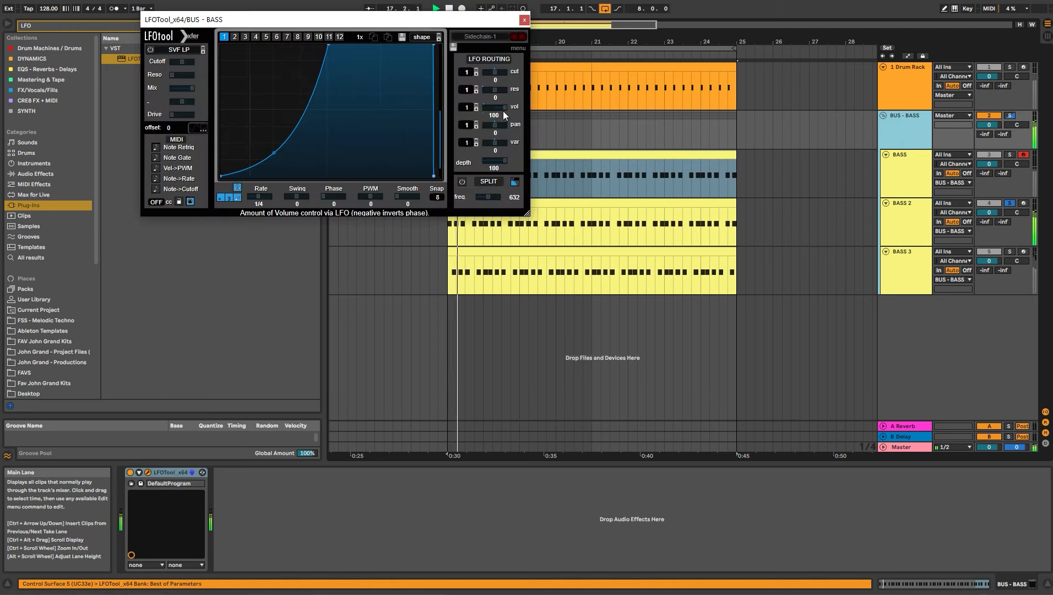
pyautogui.moveTo(407, 194); pyautogui.dragTo(435, 200)
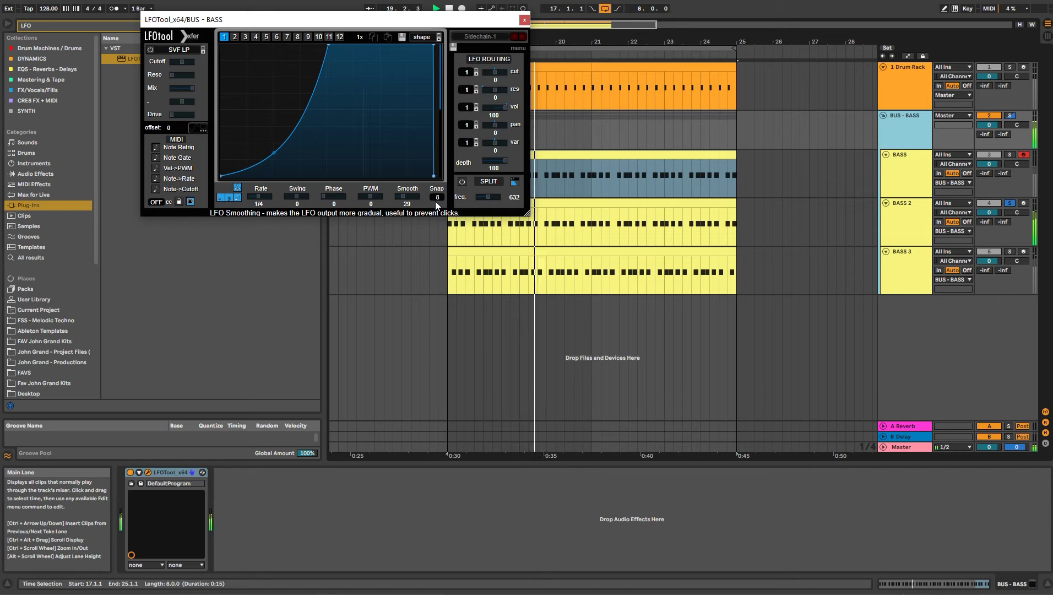
pyautogui.click(524, 19)
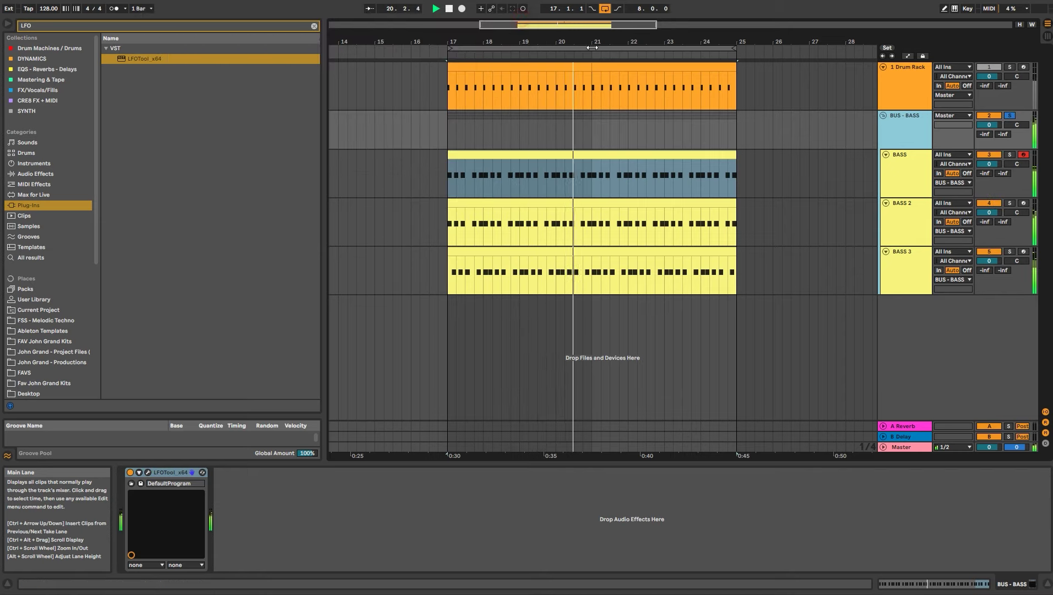
pyautogui.click(905, 86)
# Rename BASS, BASS 2 and BASS 3 to 'BASS - LOW', 'BASS - MID' and 'BASS - HIGH' via Ctrl+R and Tab
pyautogui.click(915, 157)
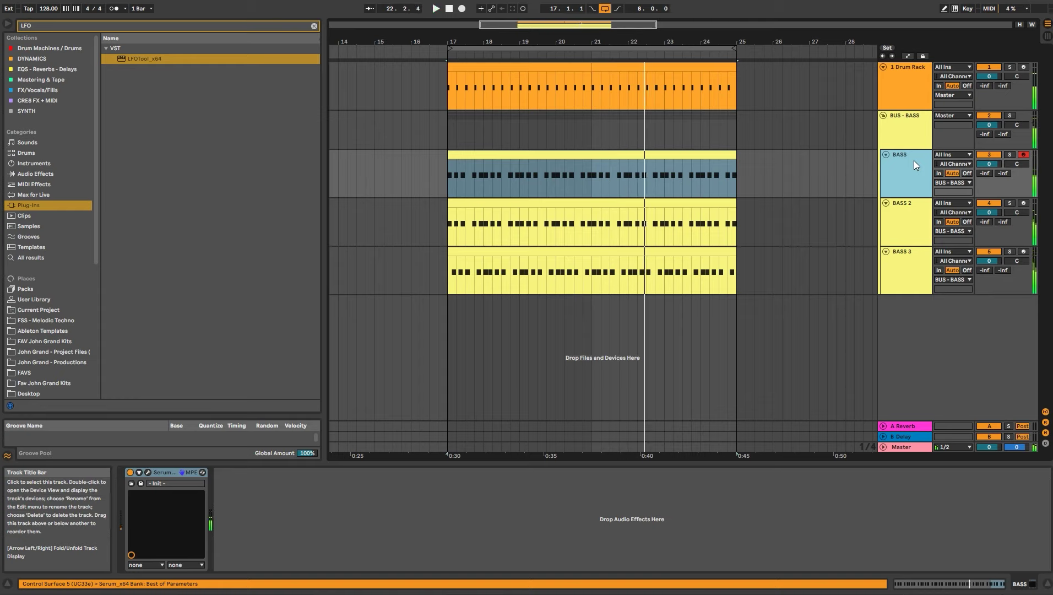
pyautogui.hotkey('ctrl', 'r')
pyautogui.write('-')
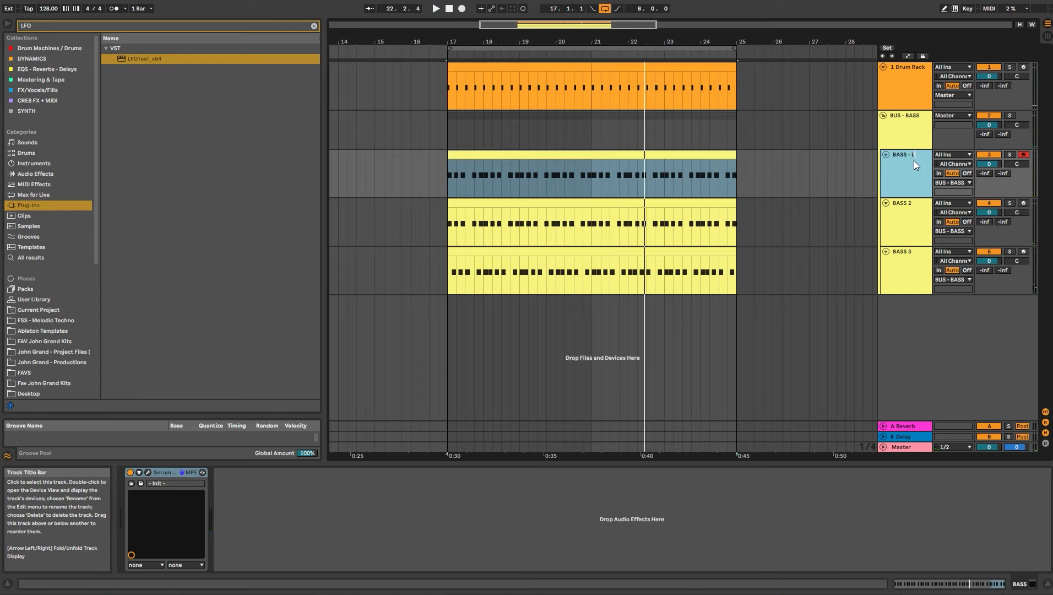
pyautogui.write(' LOW')
pyautogui.press('Tab')
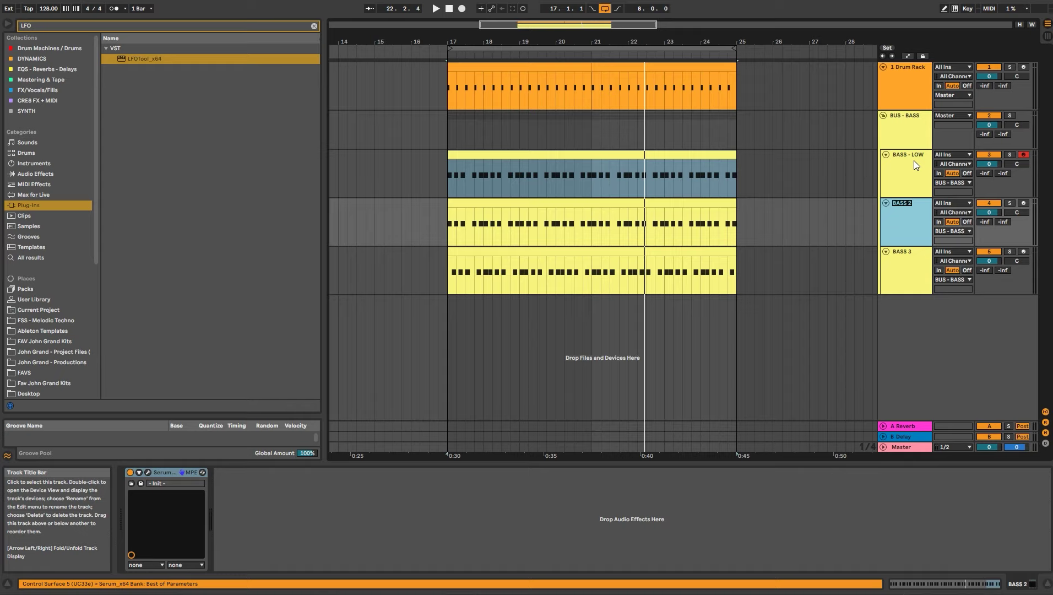
pyautogui.write('BASS - MID')
pyautogui.press('Tab')
pyautogui.write('BASS ')
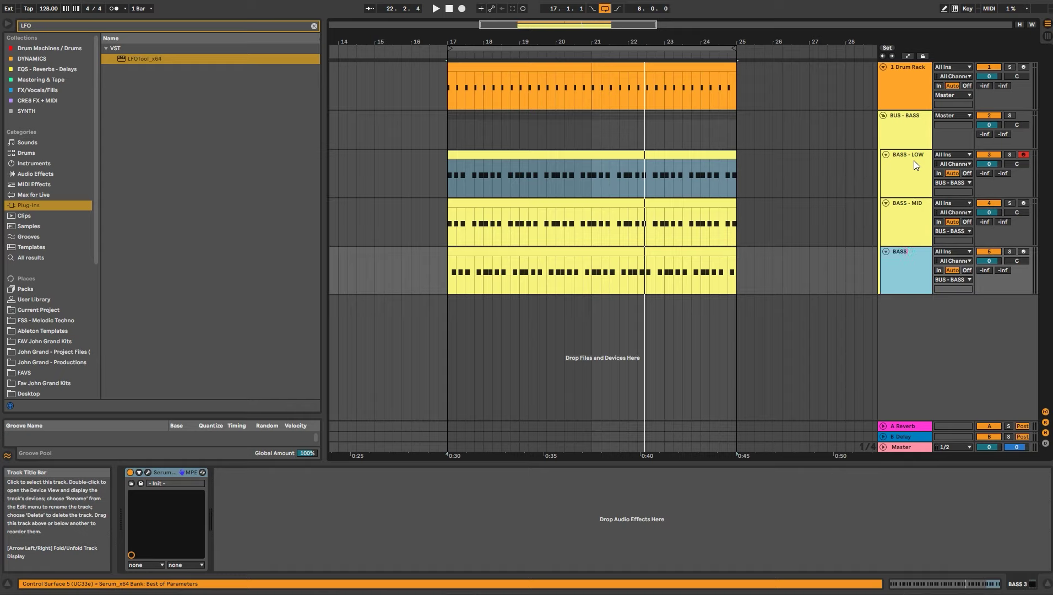
pyautogui.write('- HIGH')
pyautogui.press('Return')
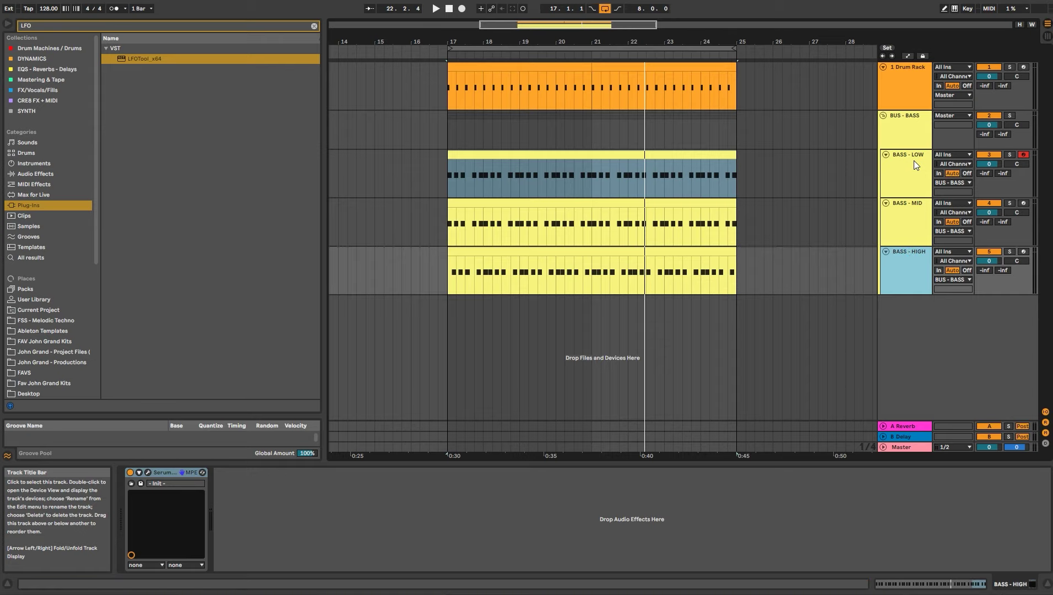
pyautogui.click(911, 176)
pyautogui.click(585, 158)
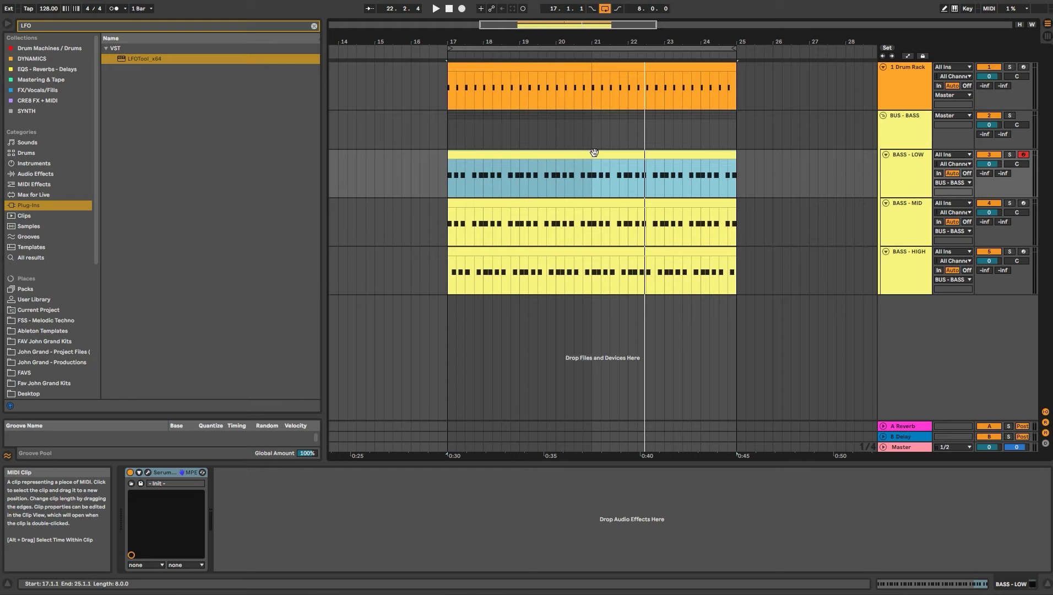
# Loop bars 21–25 and open the three second-half bass clips together in the MIDI editor
pyautogui.moveTo(593, 271); pyautogui.dragTo(443, 176)
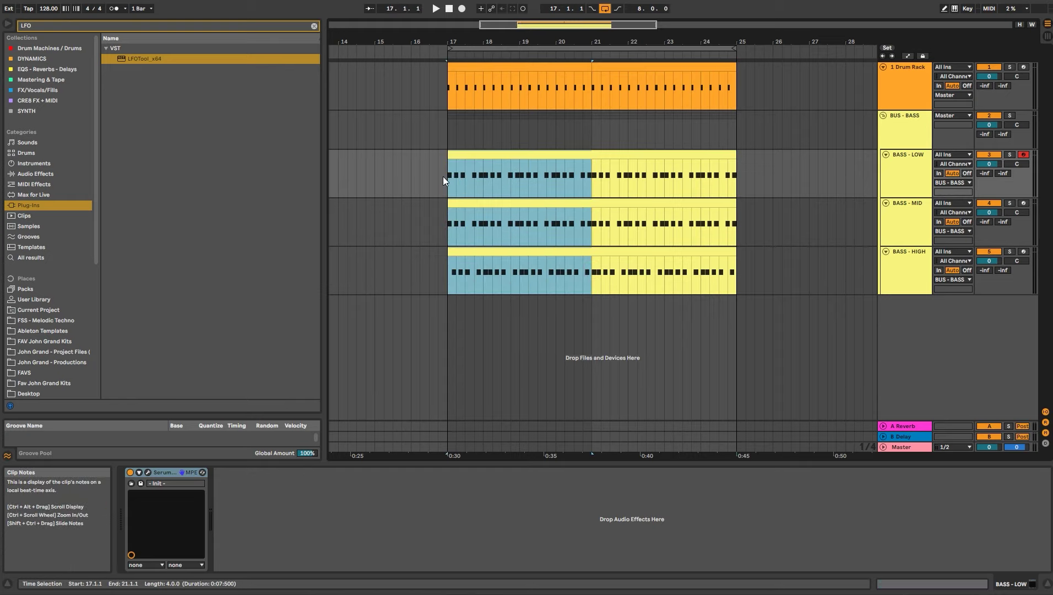
pyautogui.click(563, 156)
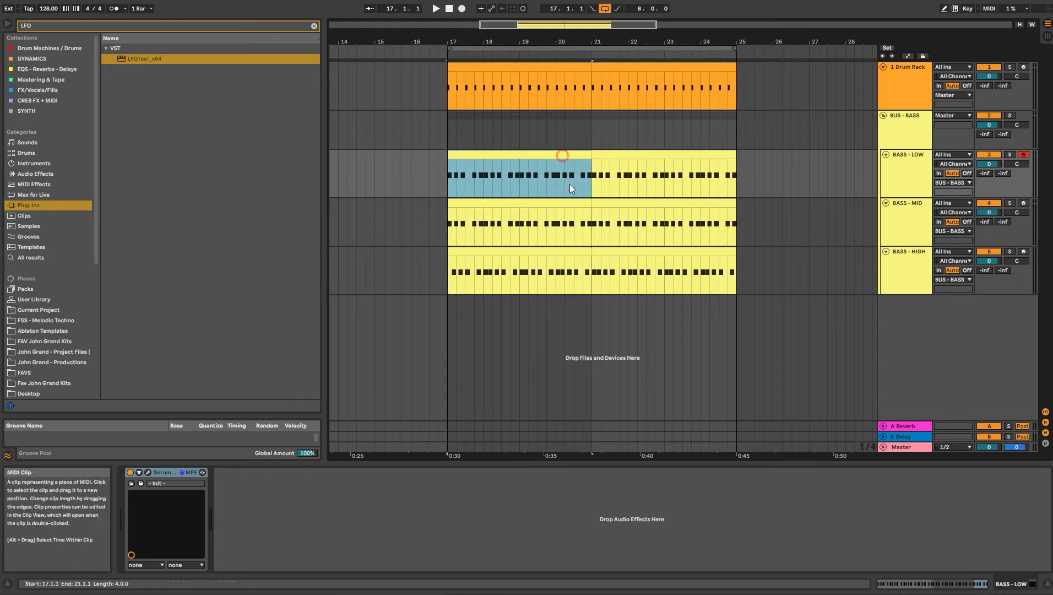
pyautogui.click(604, 252)
pyautogui.keyDown('shift'); pyautogui.click(617, 154); pyautogui.keyUp('shift')
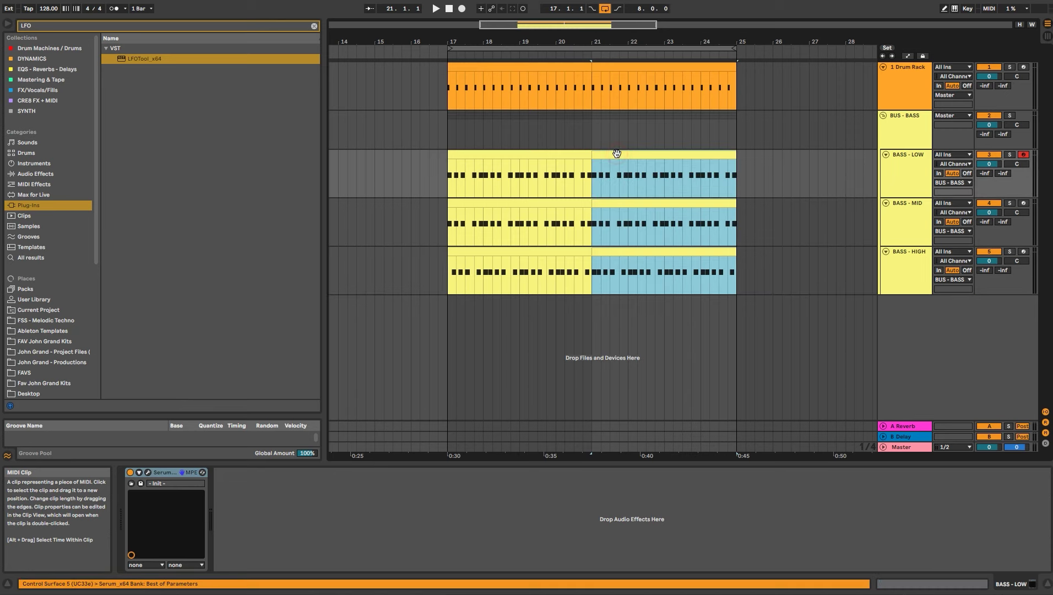
pyautogui.moveTo(448, 87); pyautogui.dragTo(731, 88)
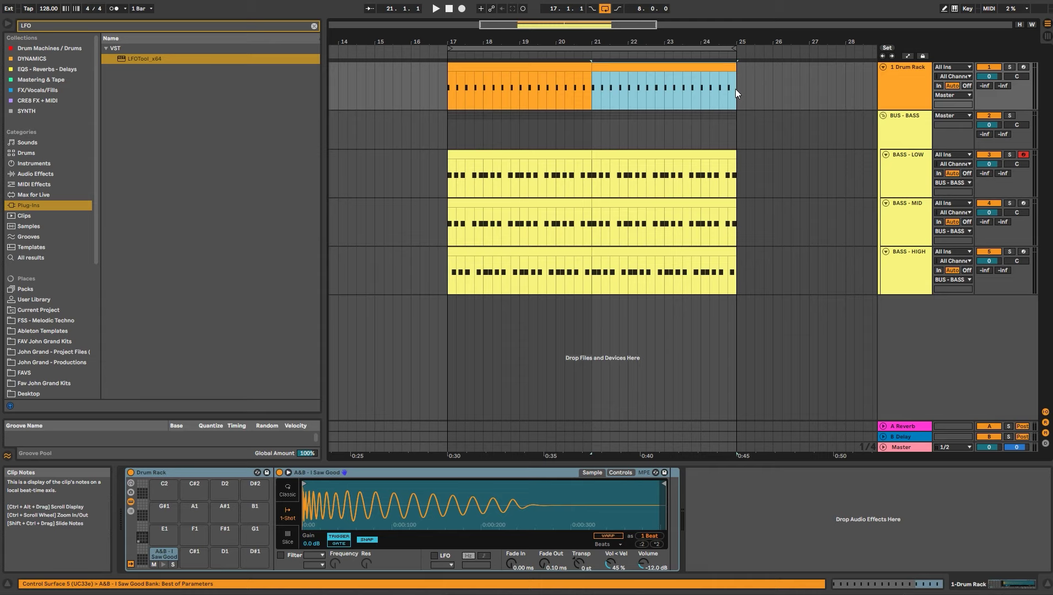
pyautogui.hotkey('ctrl', 'l')
pyautogui.click(682, 158)
pyautogui.keyDown('shift'); pyautogui.click(669, 245); pyautogui.keyUp('shift')
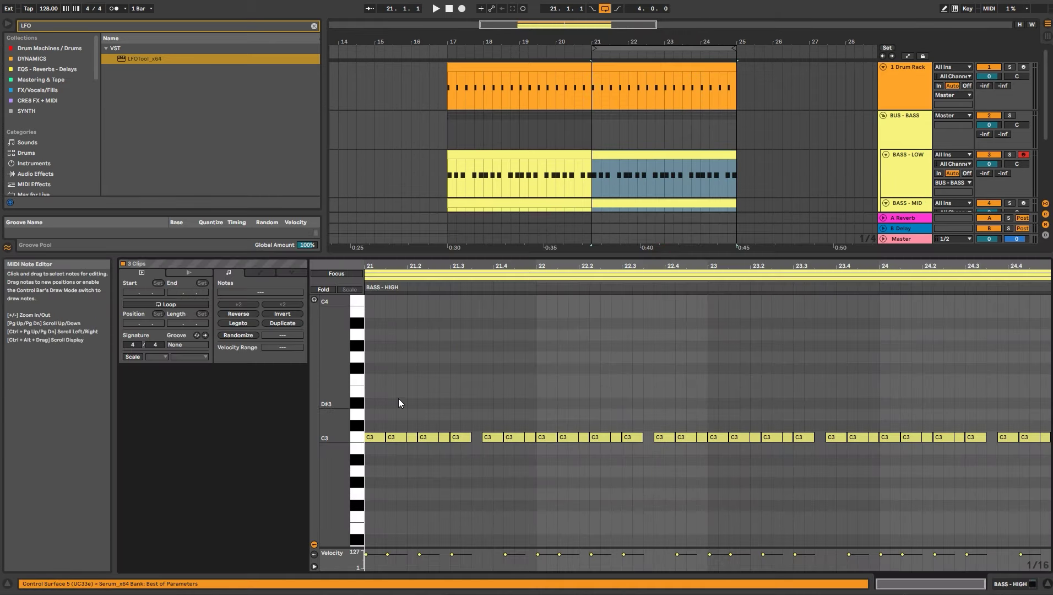
# Transpose the bar 21–23 C3 notes: bar 21.3 up to F3, bar 22 down to A2, 22.3–23 raised
pyautogui.moveTo(462, 462); pyautogui.dragTo(526, 415)
pyautogui.press('Up')
pyautogui.press('Up')
pyautogui.press('Up')
pyautogui.press('Up')
pyautogui.press('Up')
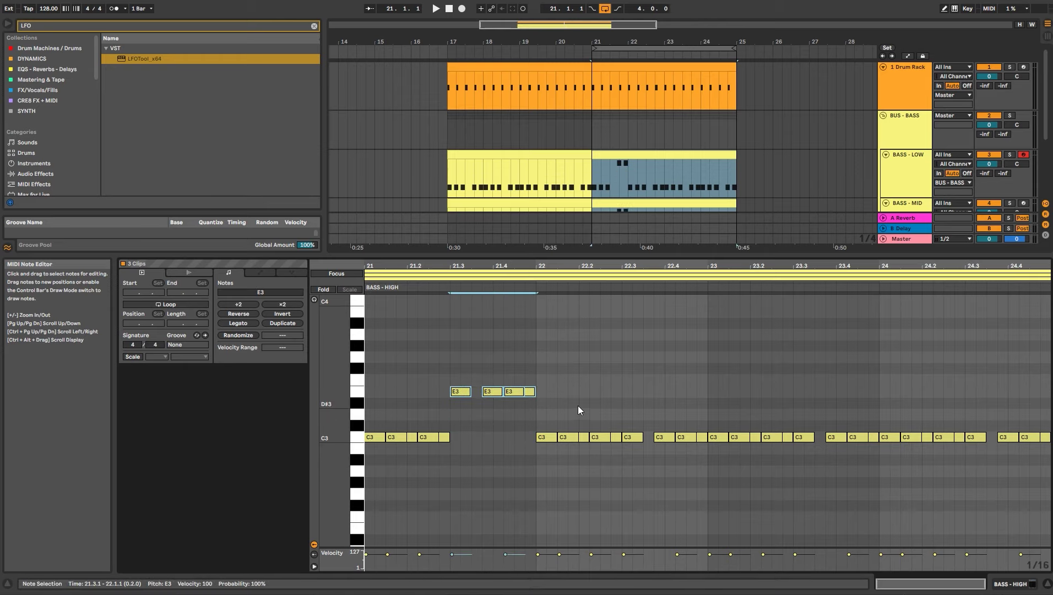
pyautogui.scroll(-3, 621, 157)
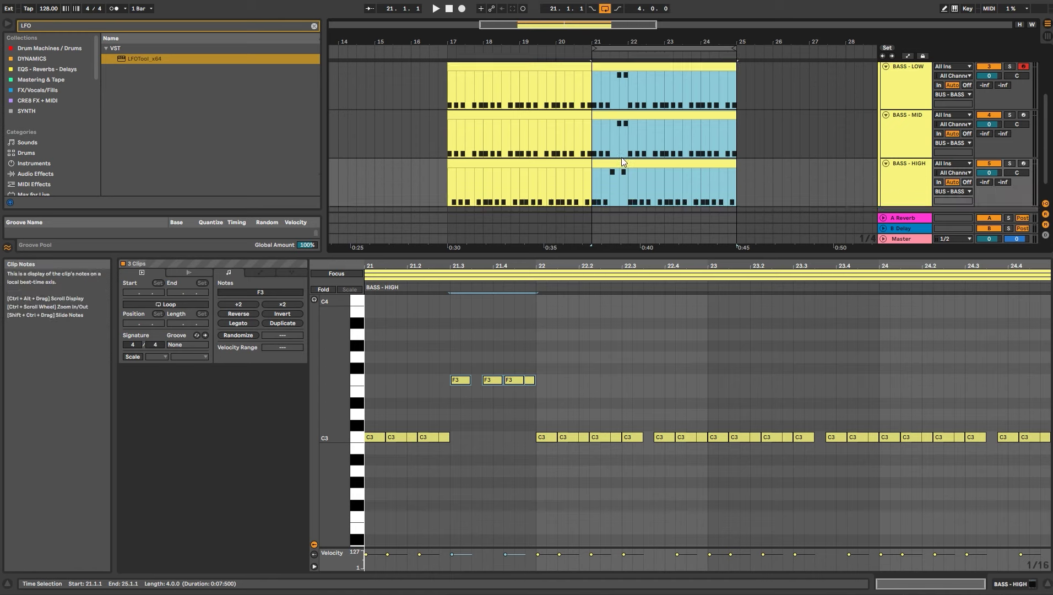
pyautogui.moveTo(539, 454); pyautogui.dragTo(596, 439)
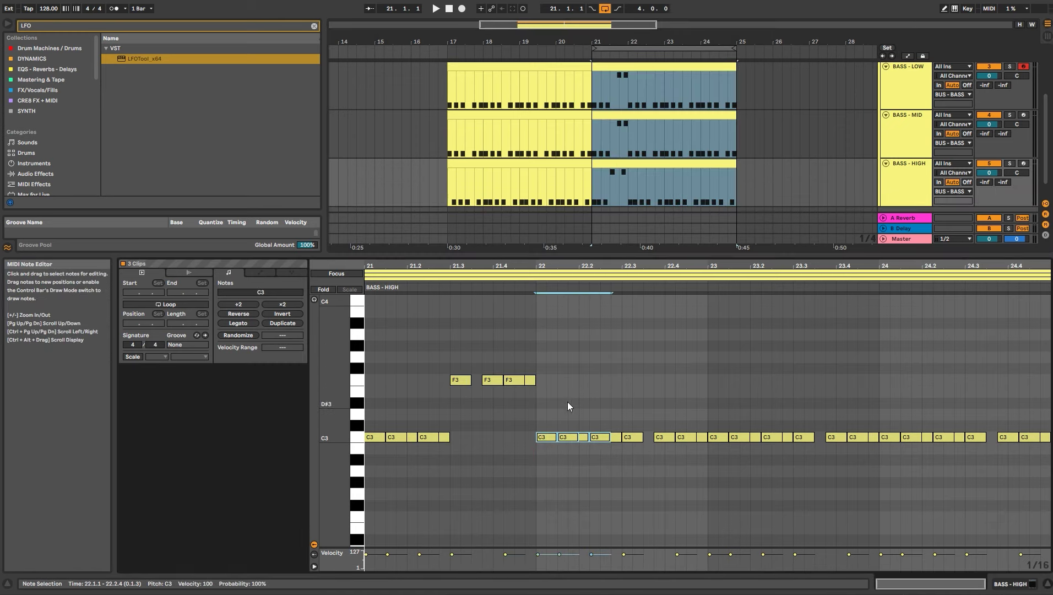
pyautogui.press('Down')
pyautogui.press('Down')
pyautogui.press('Down')
pyautogui.press('space')
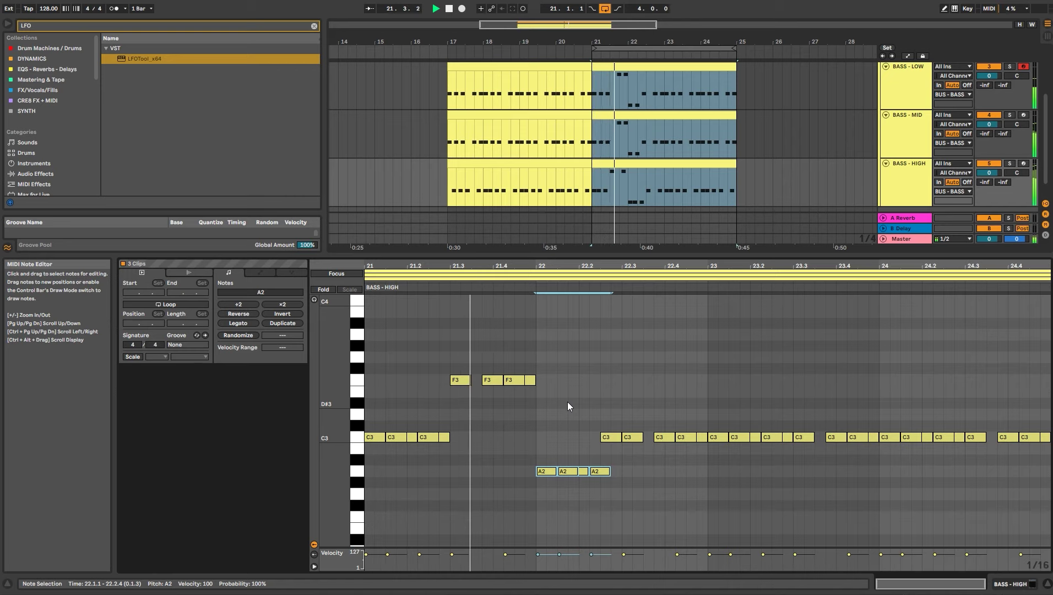
pyautogui.click(602, 439)
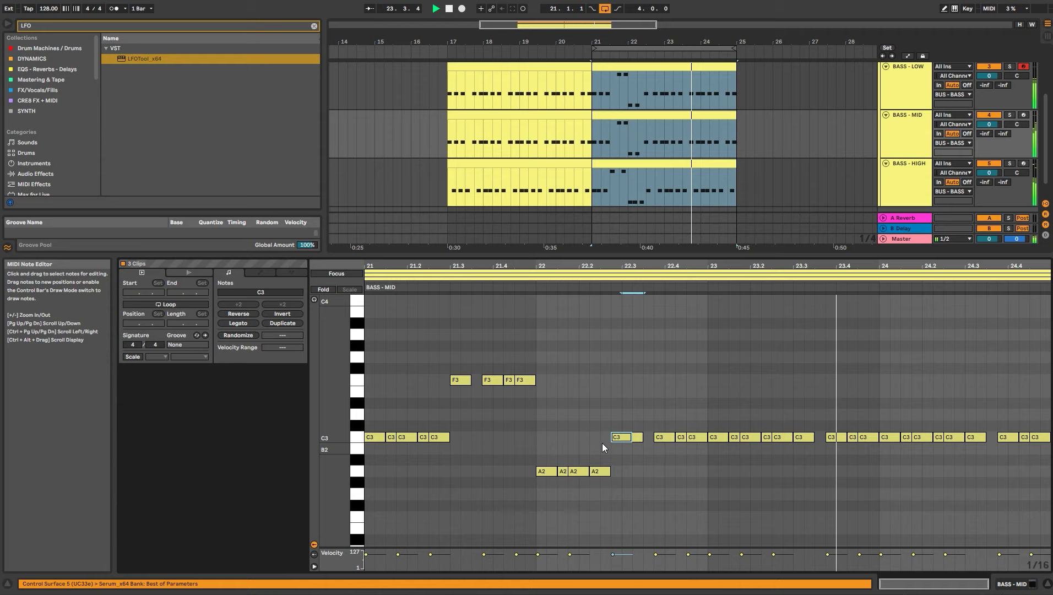
pyautogui.press('Down')
pyautogui.press('Down')
pyautogui.press('Down')
pyautogui.press('Left')
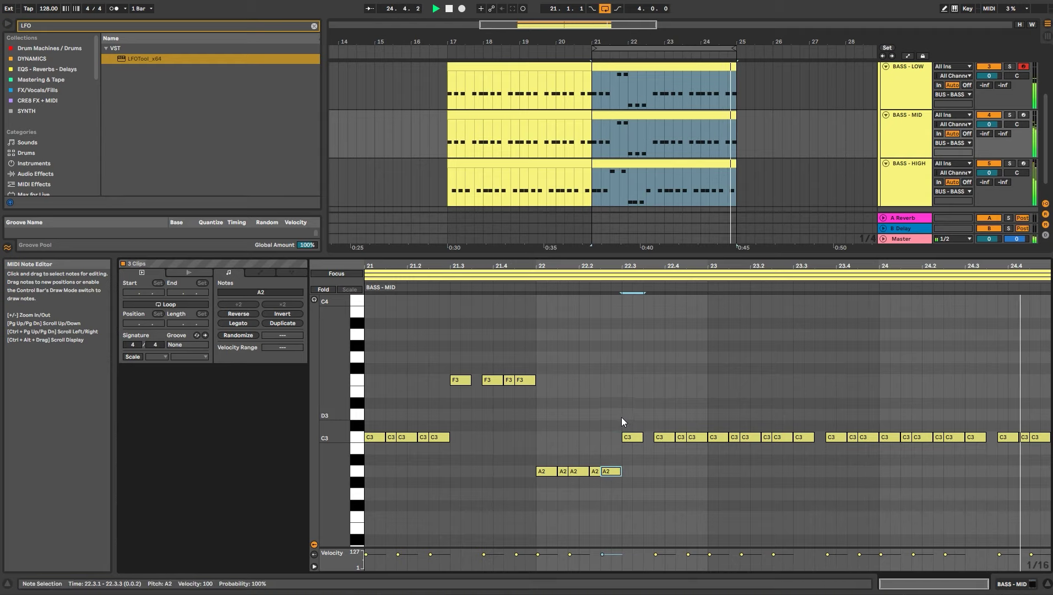
pyautogui.moveTo(664, 463)
pyautogui.mouseDown()
pyautogui.moveTo(622, 433)
pyautogui.moveTo(636, 414)
pyautogui.moveTo(639, 359)
pyautogui.mouseUp()
pyautogui.press('space')
pyautogui.click(716, 351)
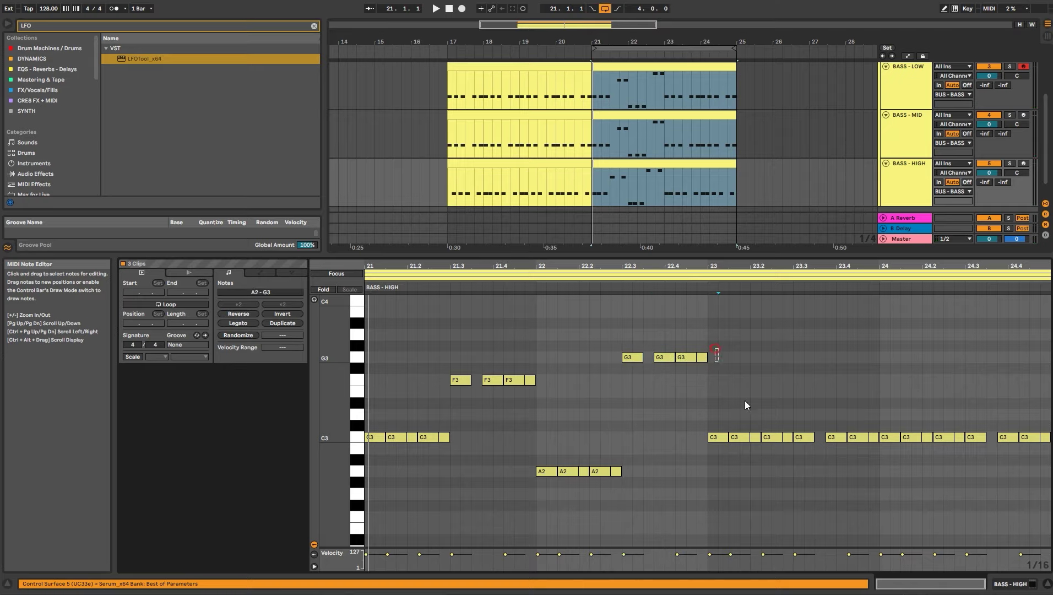
# Replace the notes in bars 23–25 with a duplicate of the bars 21–23 riff and play it back
pyautogui.moveTo(713, 348); pyautogui.dragTo(1028, 470)
pyautogui.press('Delete')
pyautogui.hotkey('ctrl', 'a')
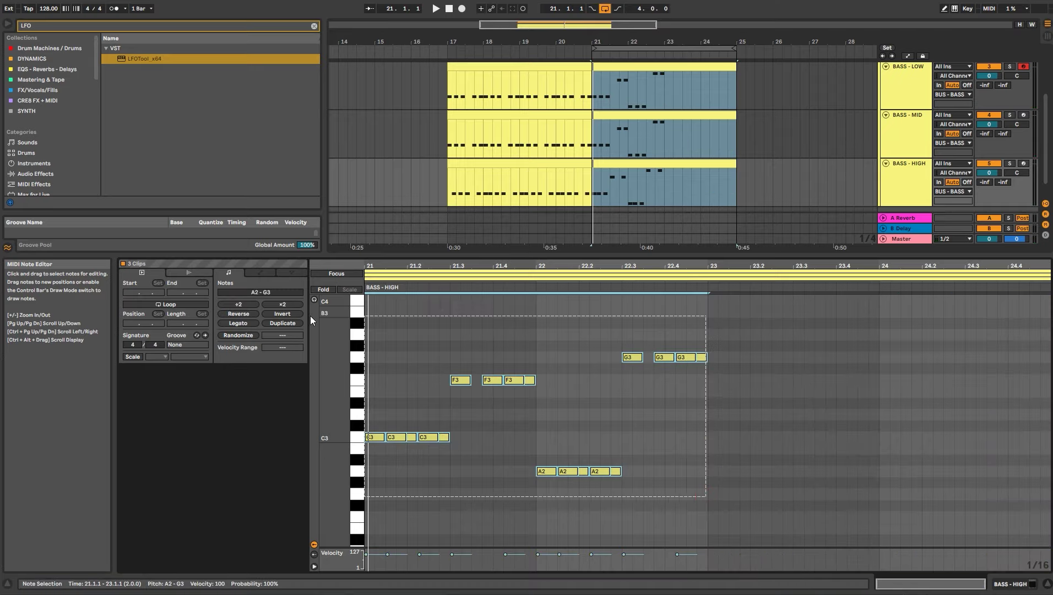
pyautogui.hotkey('ctrl', 'd')
pyautogui.press('space')
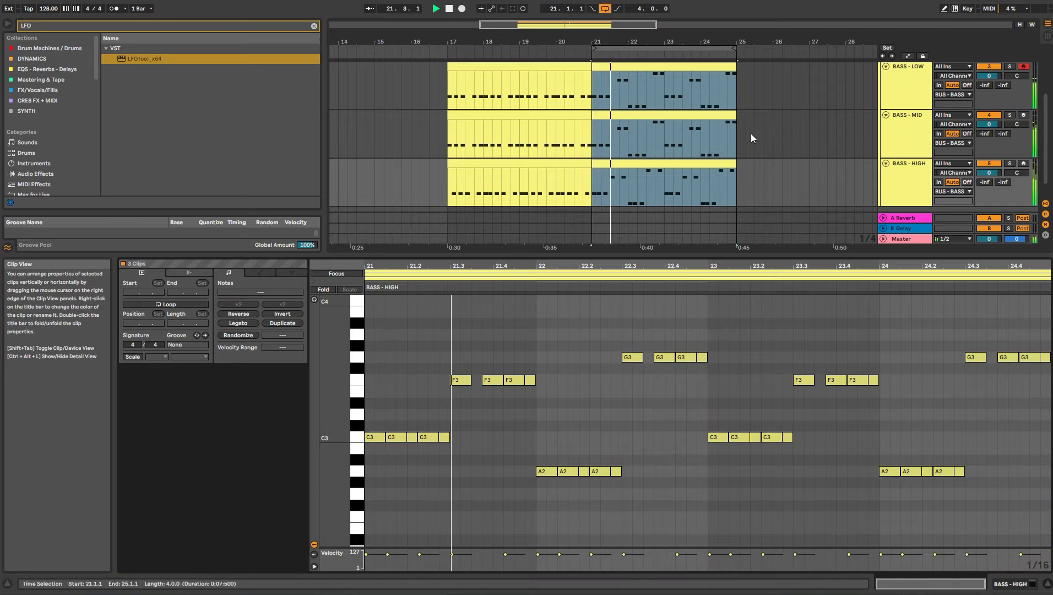
pyautogui.click(915, 135)
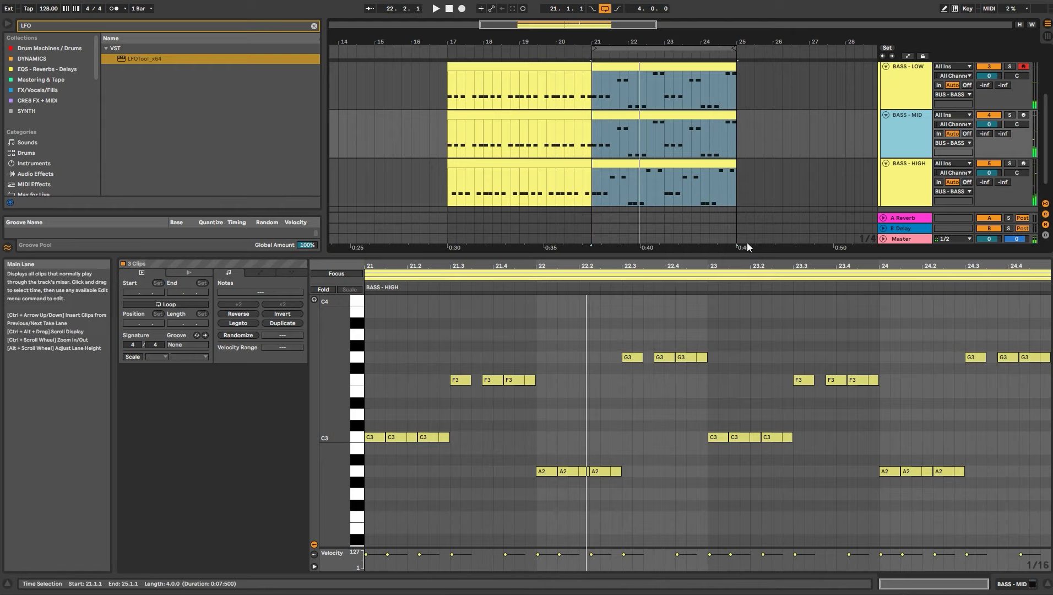
# Lower the Arrangement/Detail divider to reveal Drum Rack through BASS - HIGH, then select BASS - LOW
pyautogui.moveTo(738, 251); pyautogui.dragTo(743, 413)
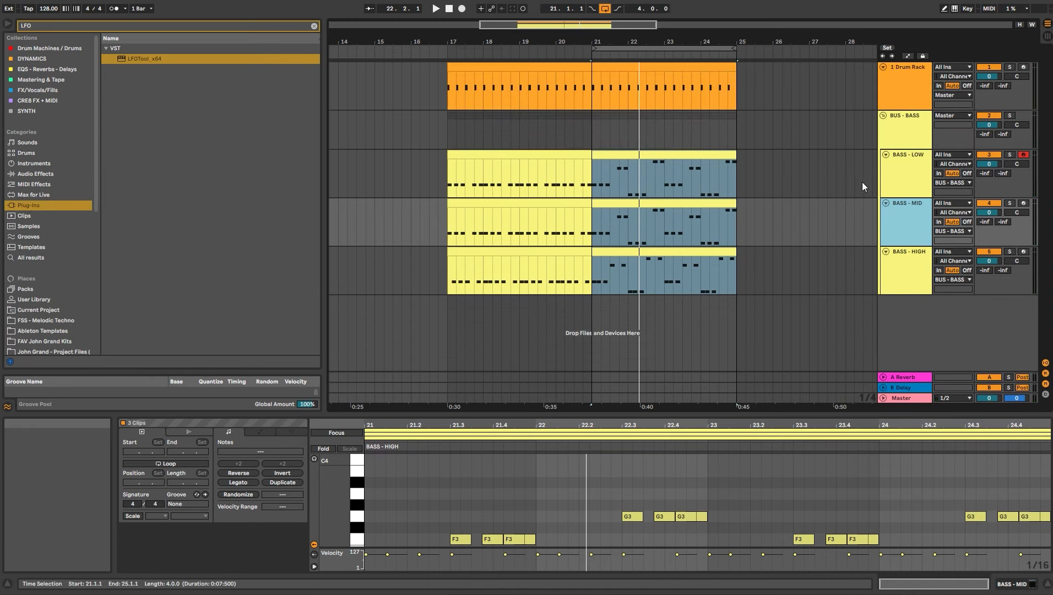
pyautogui.click(891, 183)
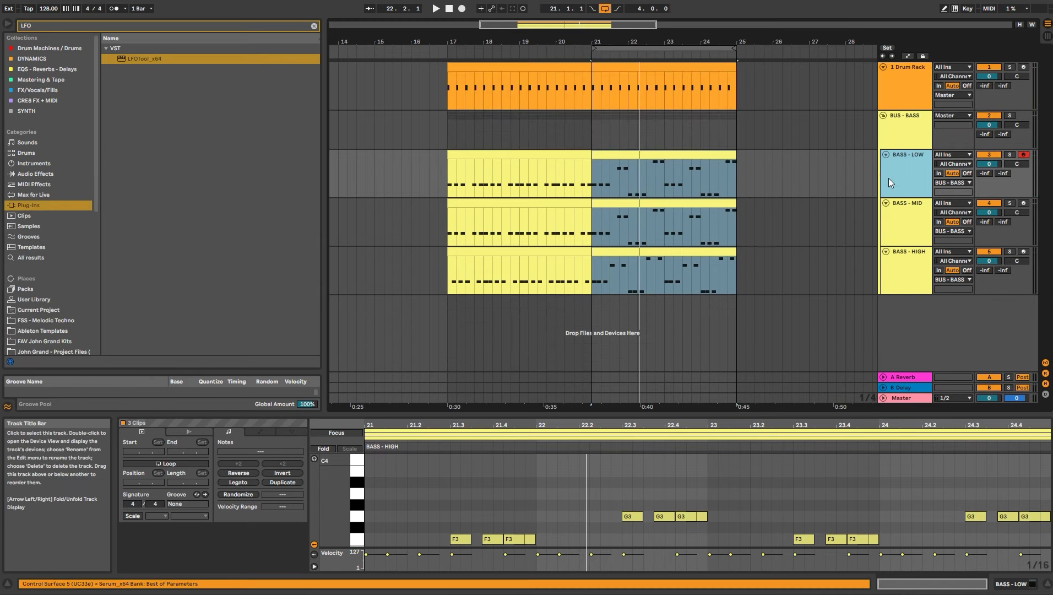